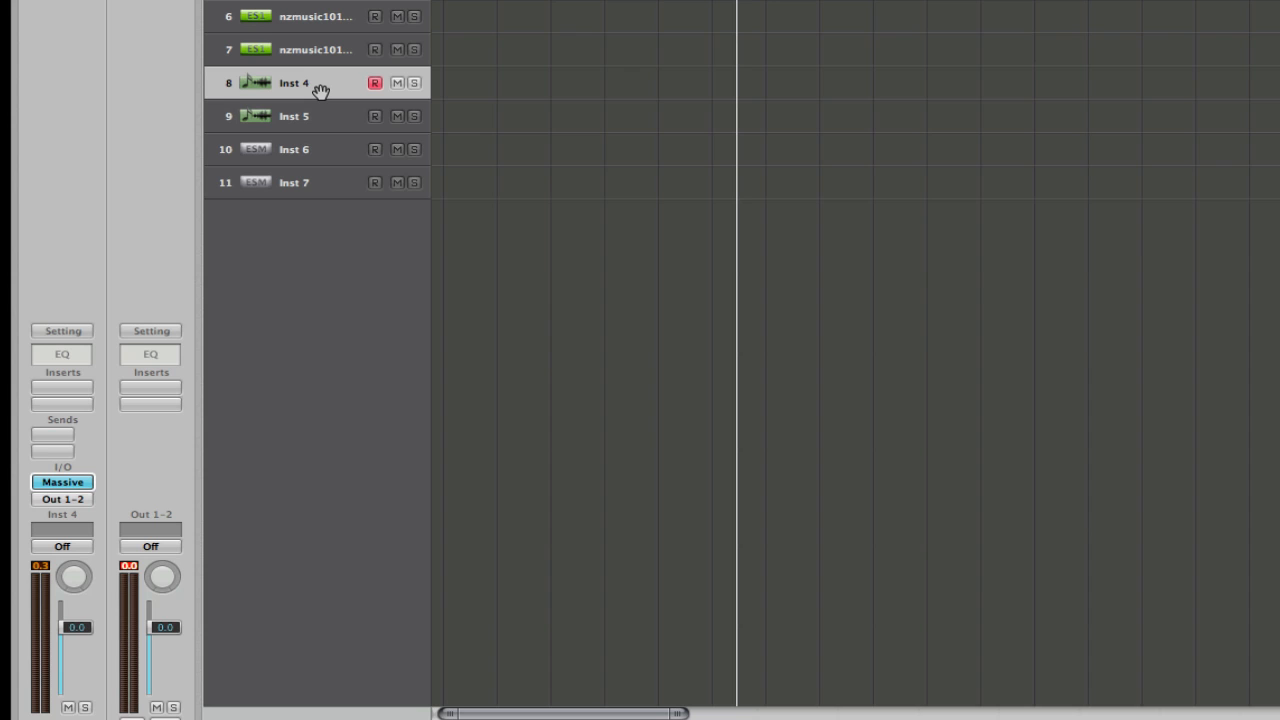
Open the Massive synth on Inst 4 and start a new sound.
click(63, 483)
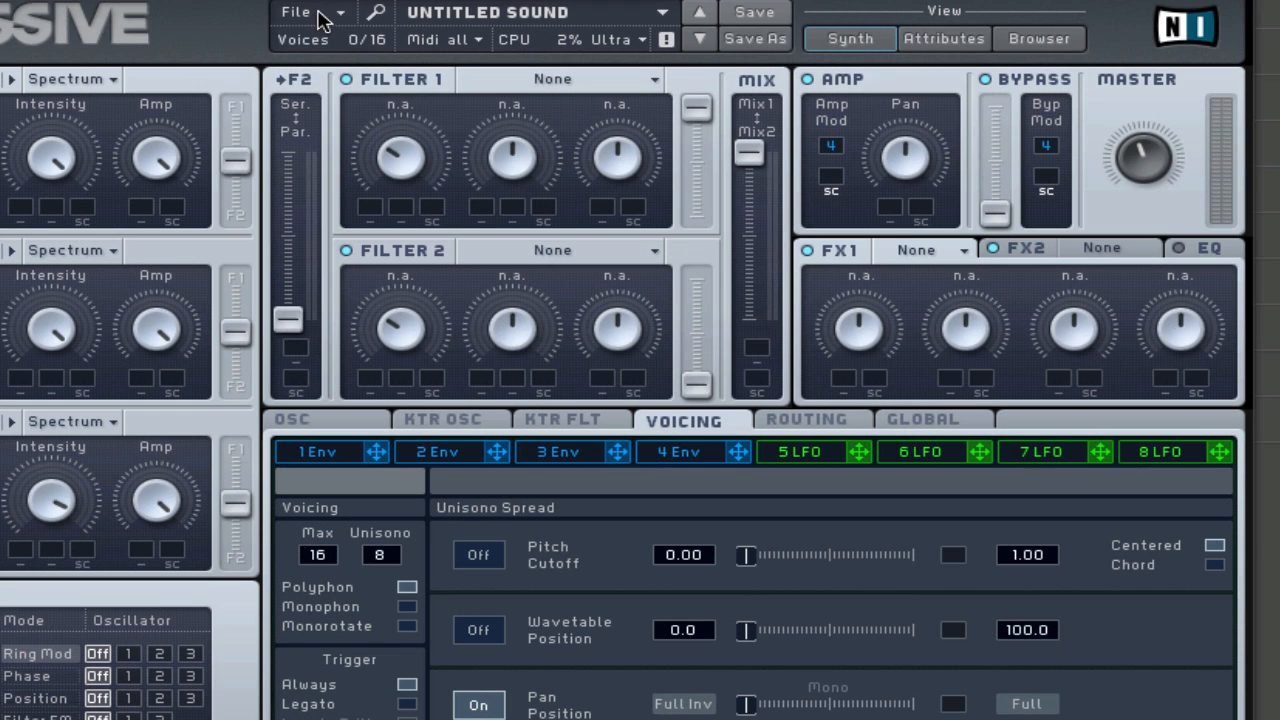
click(328, 12)
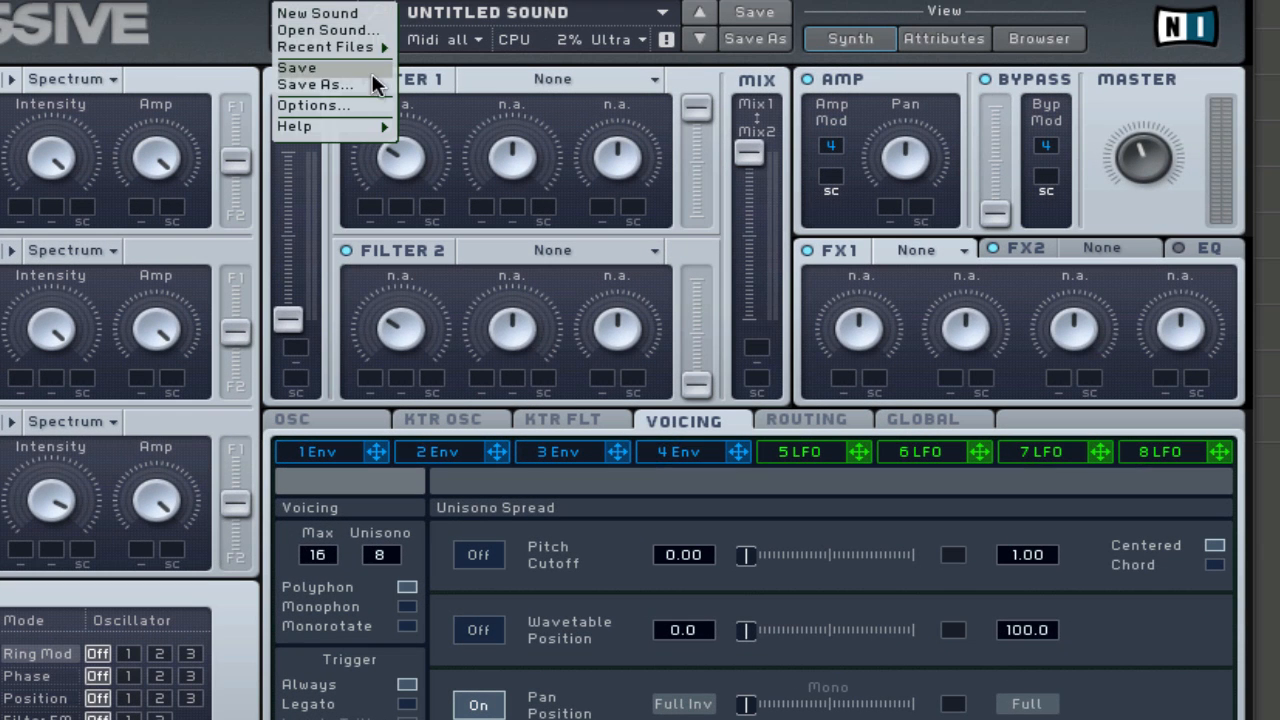
click(338, 14)
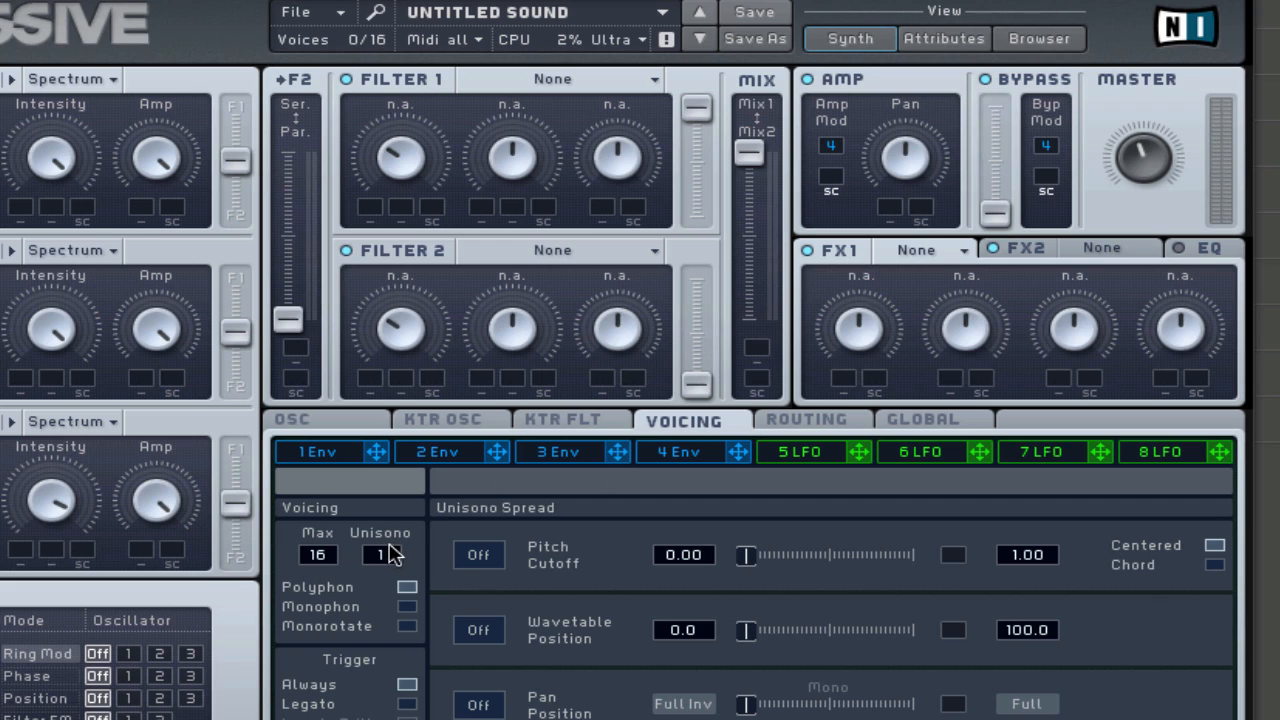
Set Massive's Unisono to 4 voices, switch on the Pan Position spread and adjust its amount.
drag(388, 565, 398, 542)
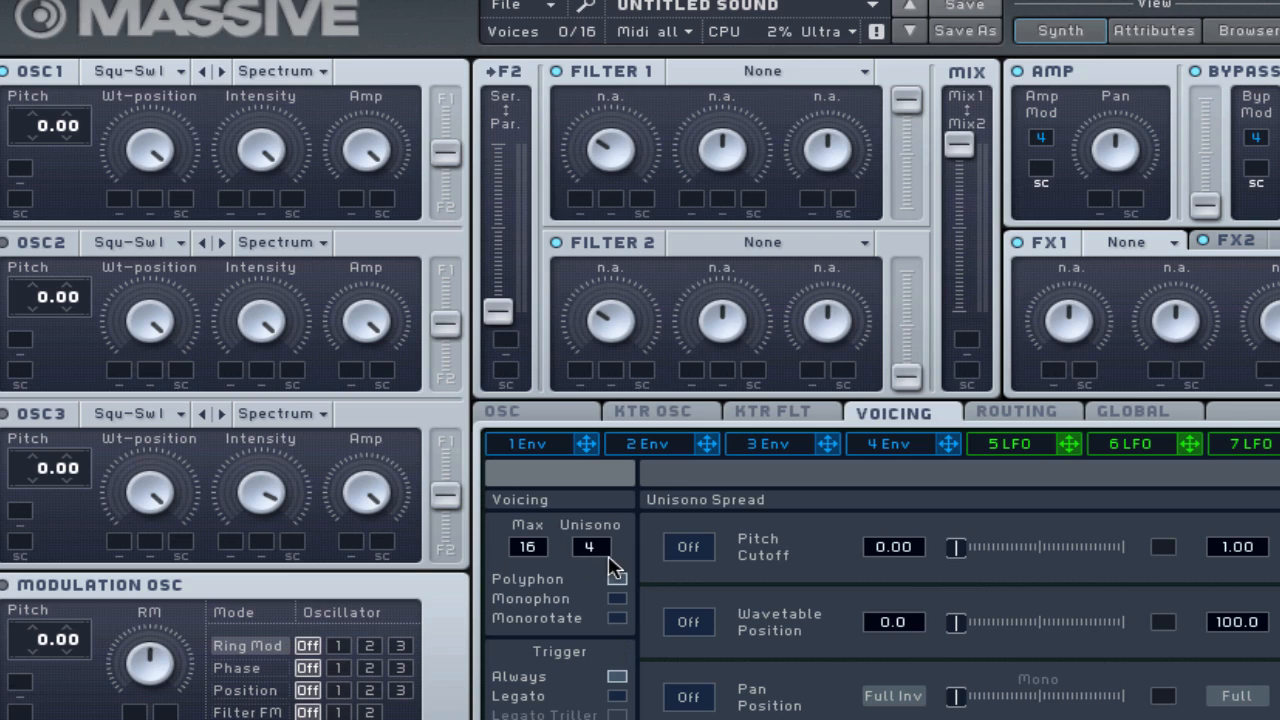
click(689, 698)
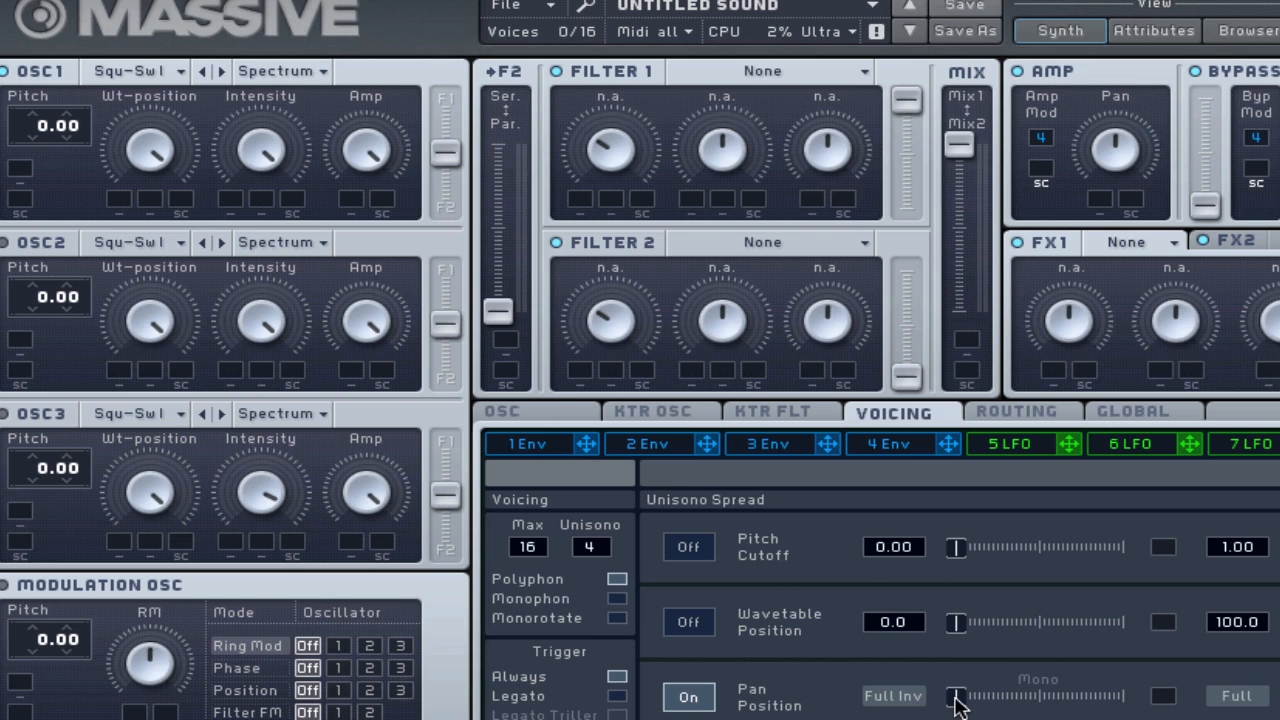
drag(957, 697, 922, 708)
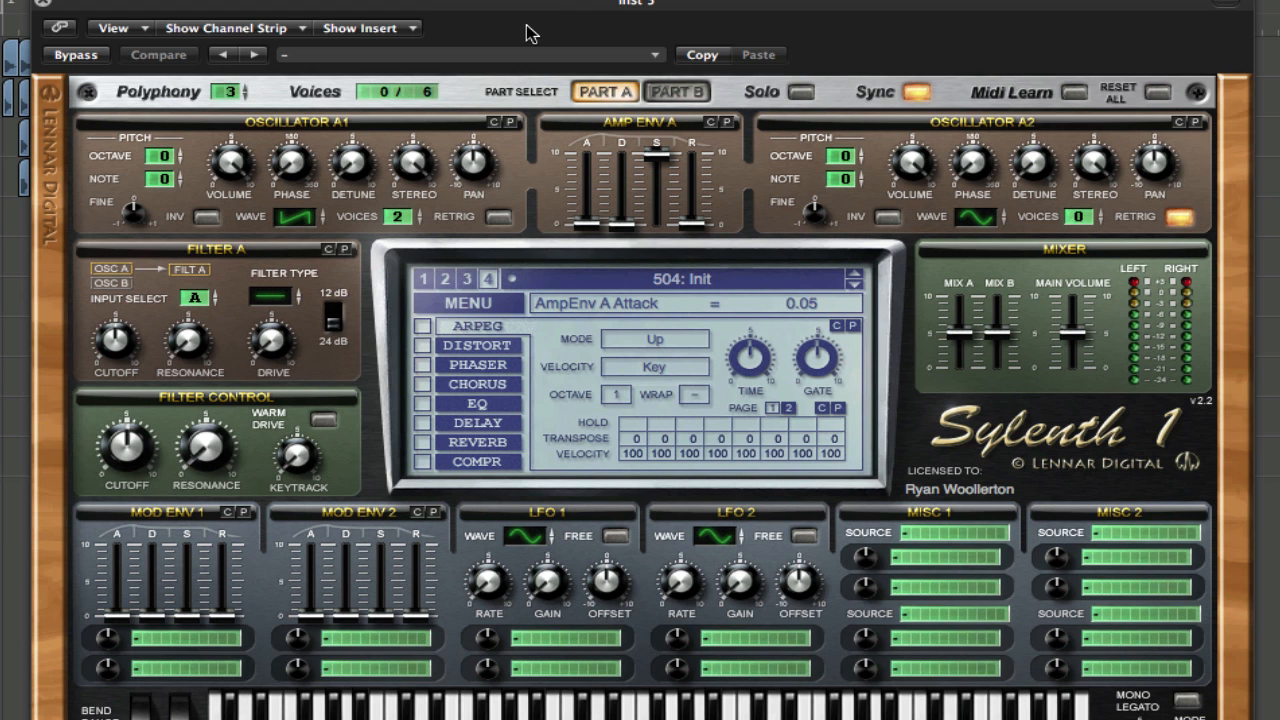
Load the 507: Init preset in the Sylenth1 synth on Inst 5.
drag(522, 6, 589, 2)
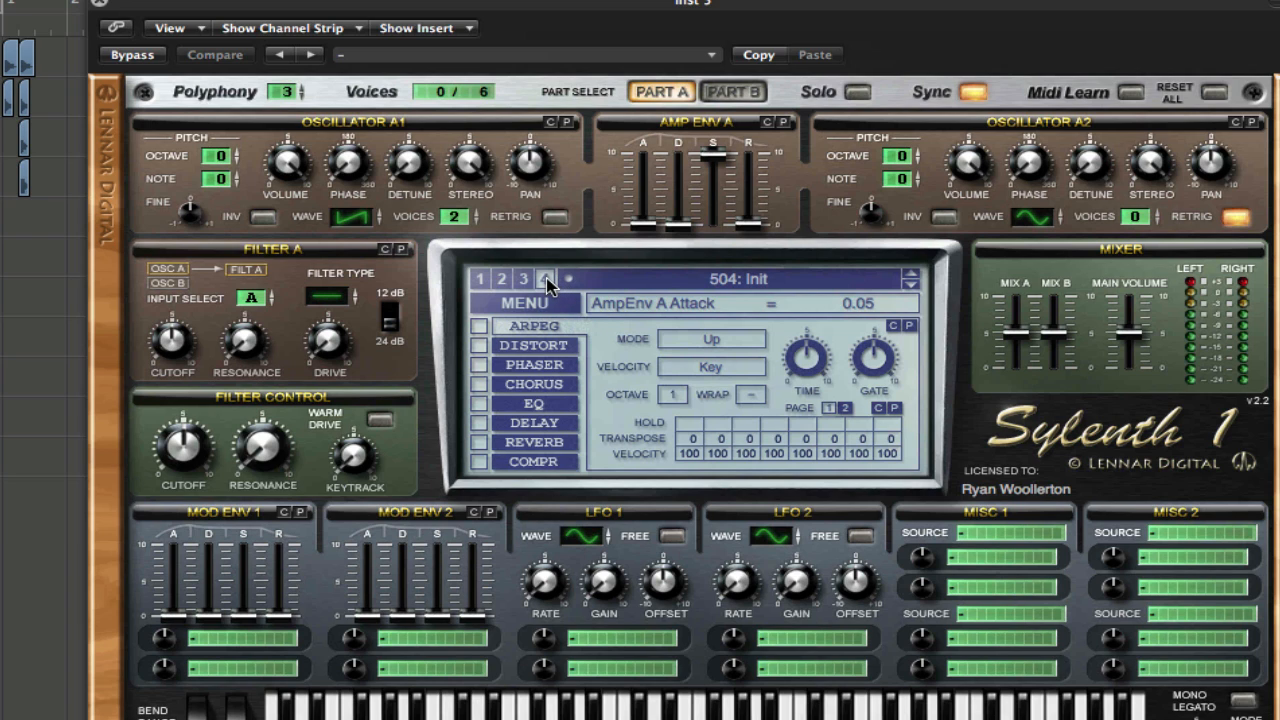
click(672, 285)
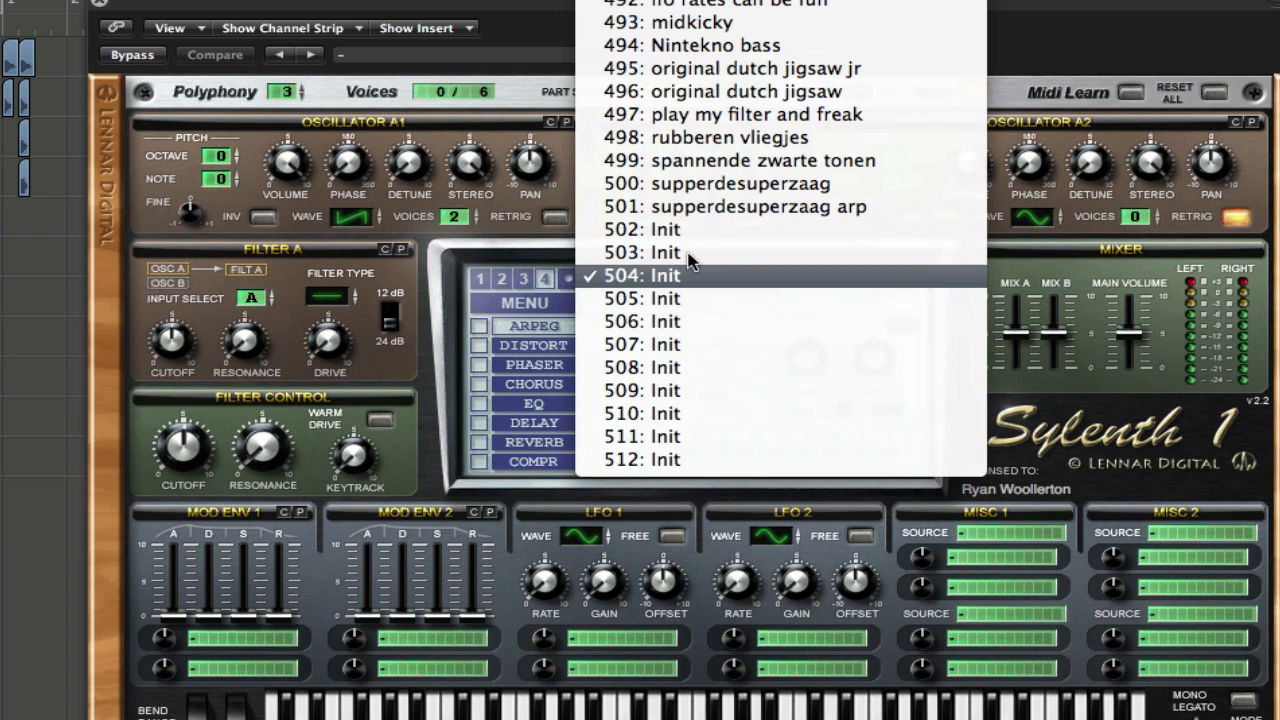
click(690, 348)
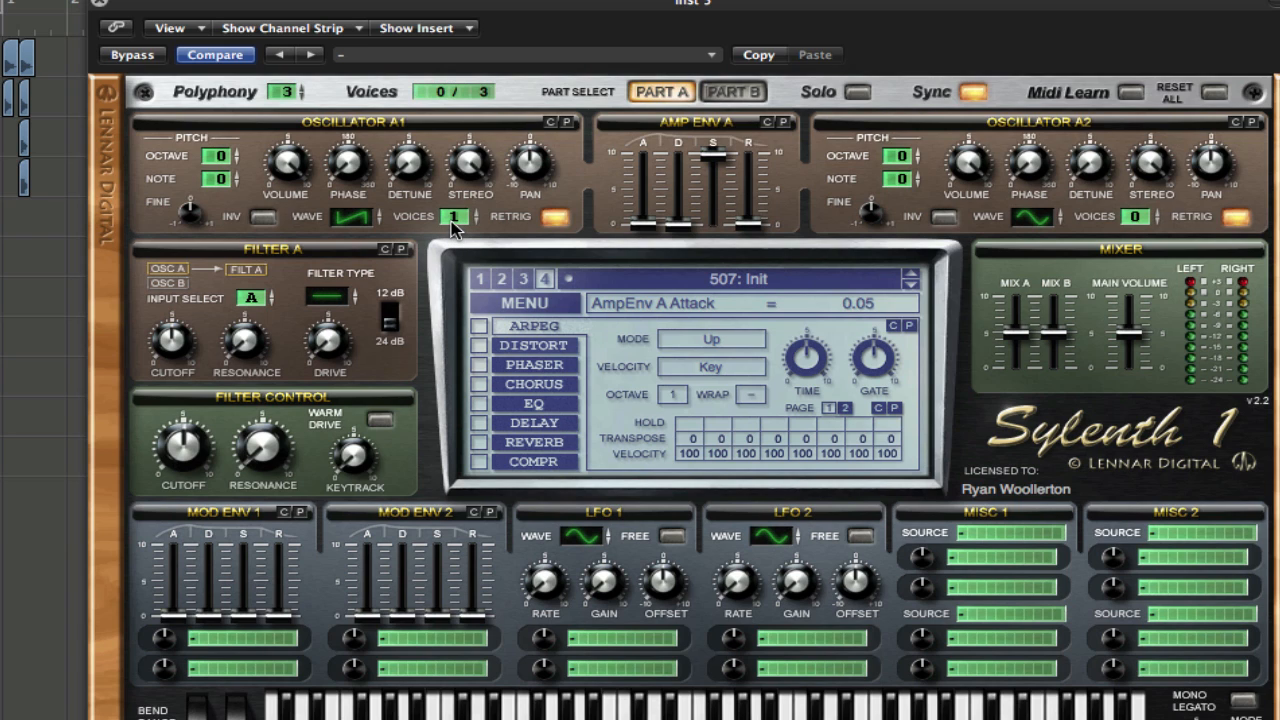
Set oscillator A1 to 8 voices and turn off its retrig.
drag(457, 228, 468, 172)
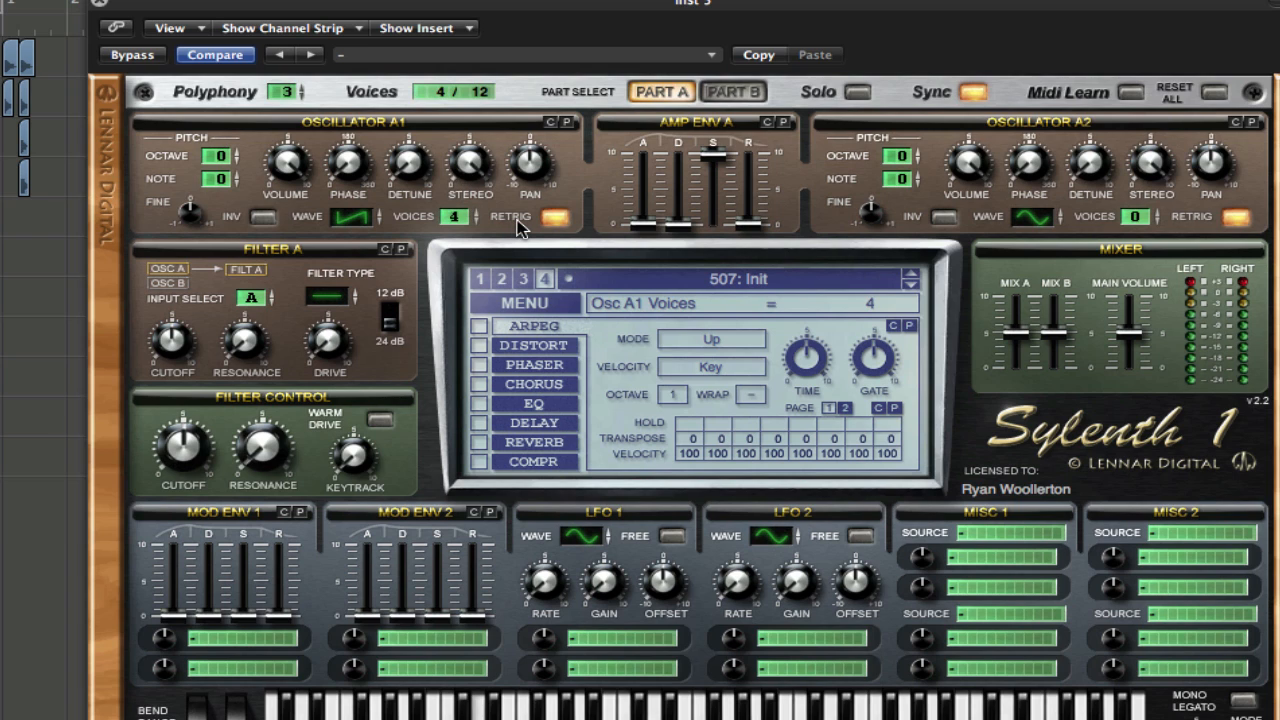
drag(471, 221, 474, 172)
click(555, 218)
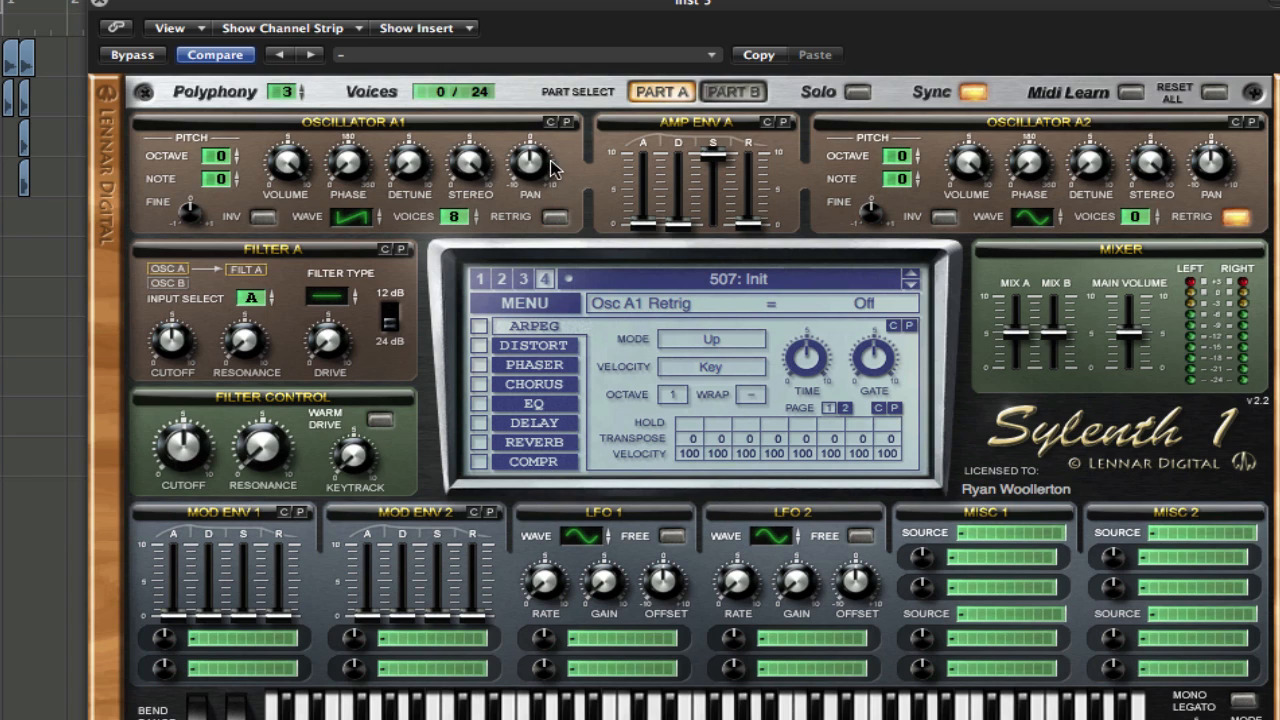
Set oscillator A2 to 2 voices with retrig off, and try out pan positions on oscillators A1 and A2.
drag(533, 163, 485, 150)
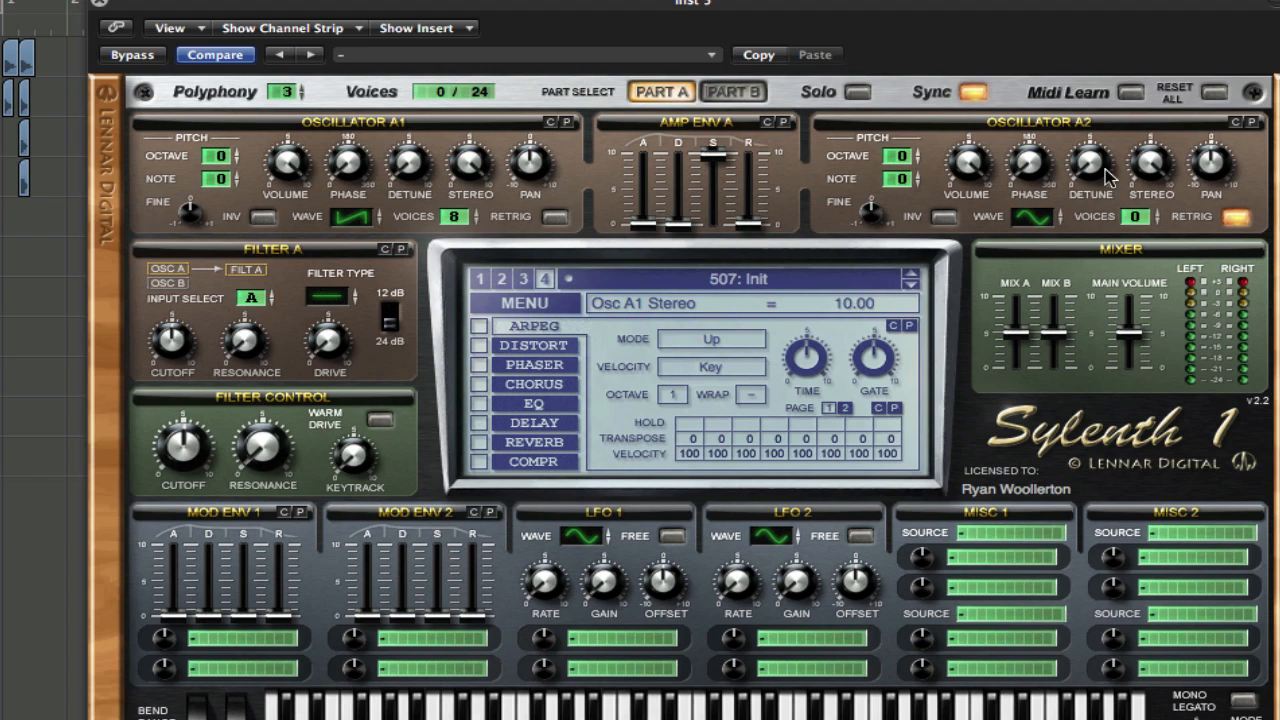
drag(1202, 167, 1181, 44)
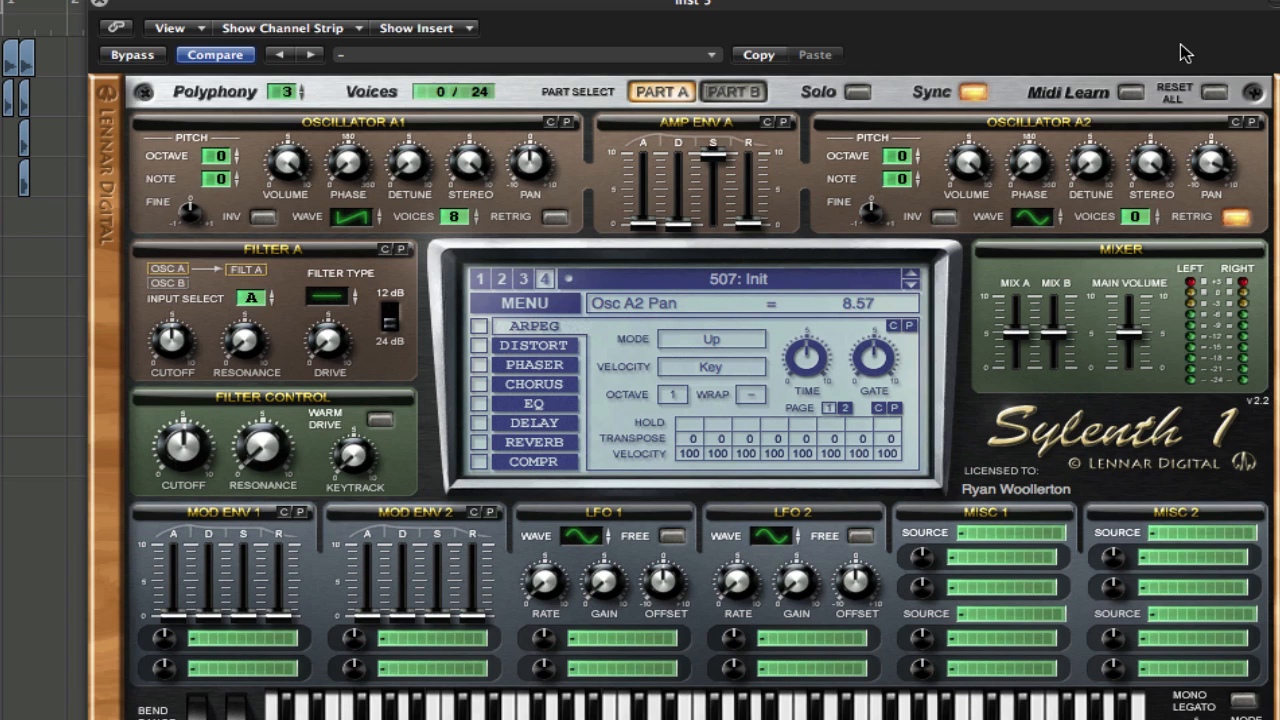
click(1147, 212)
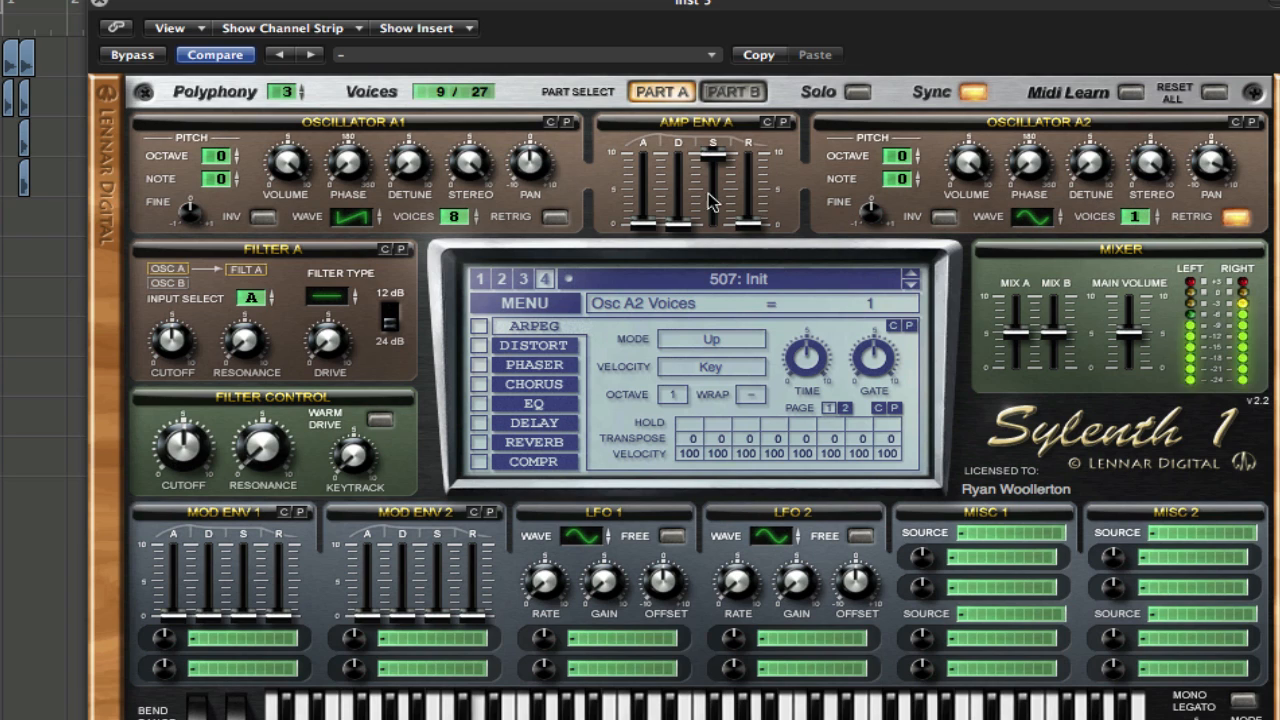
drag(530, 162, 529, 262)
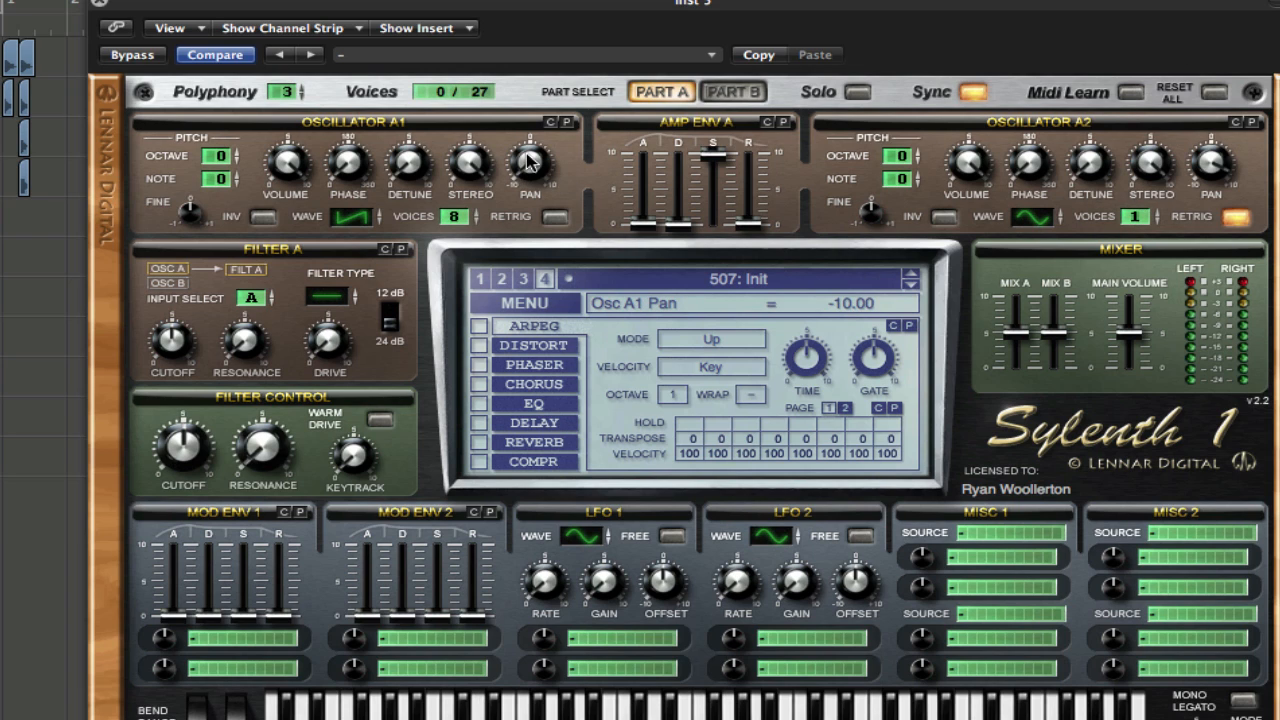
drag(530, 162, 530, 150)
click(1153, 212)
click(1238, 217)
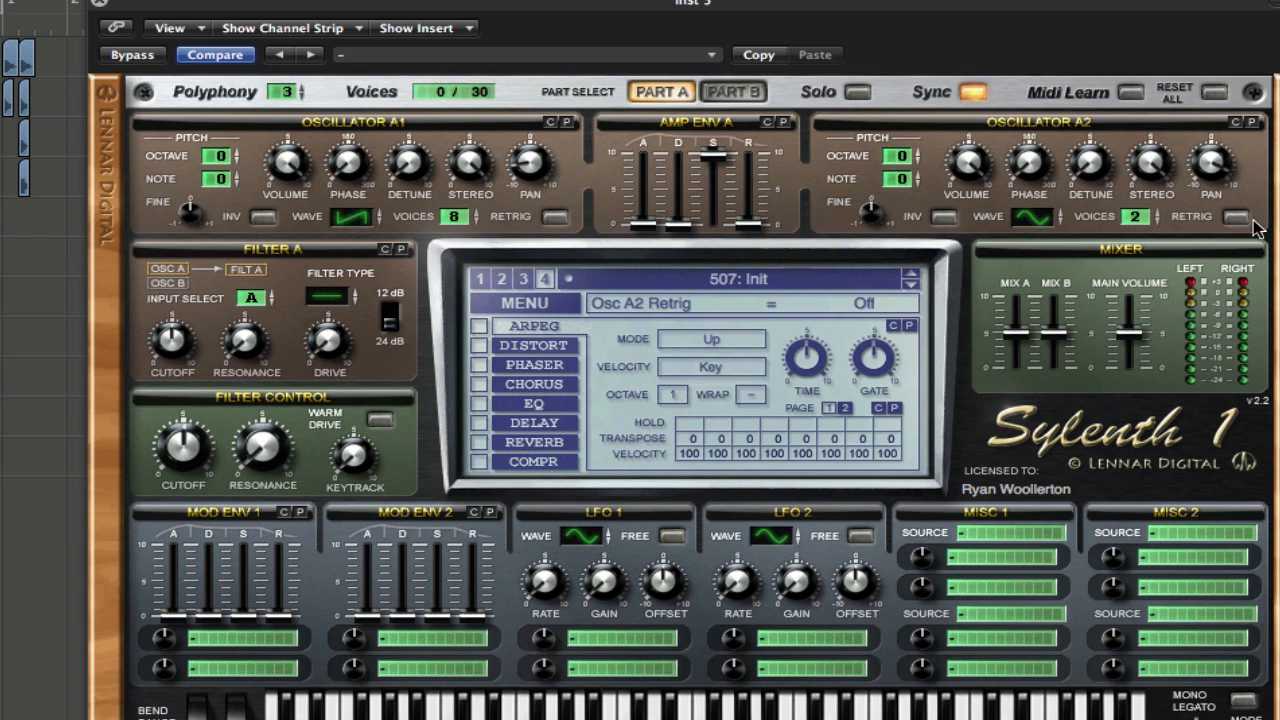
drag(530, 165, 547, 108)
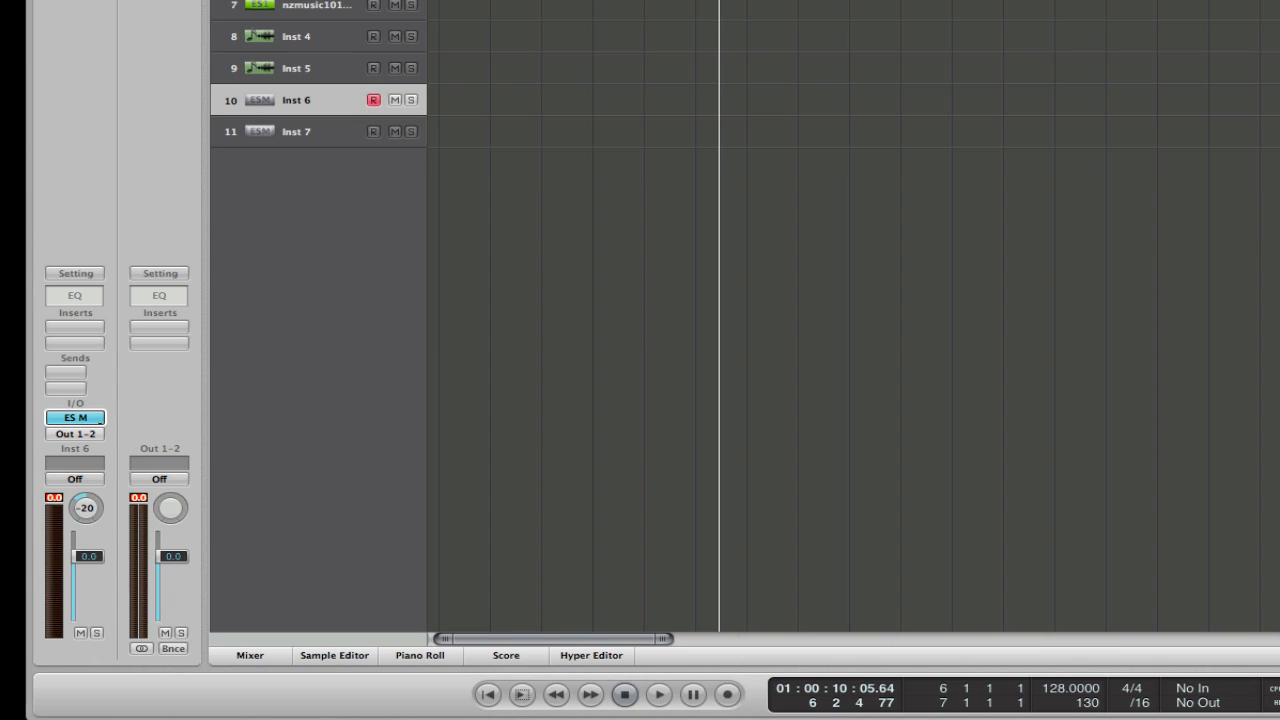
Pan the Inst 6 channel fully left to -64 and the Inst 7 channel fully right to +63.
drag(86, 506, 86, 460)
drag(108, 392, 108, 390)
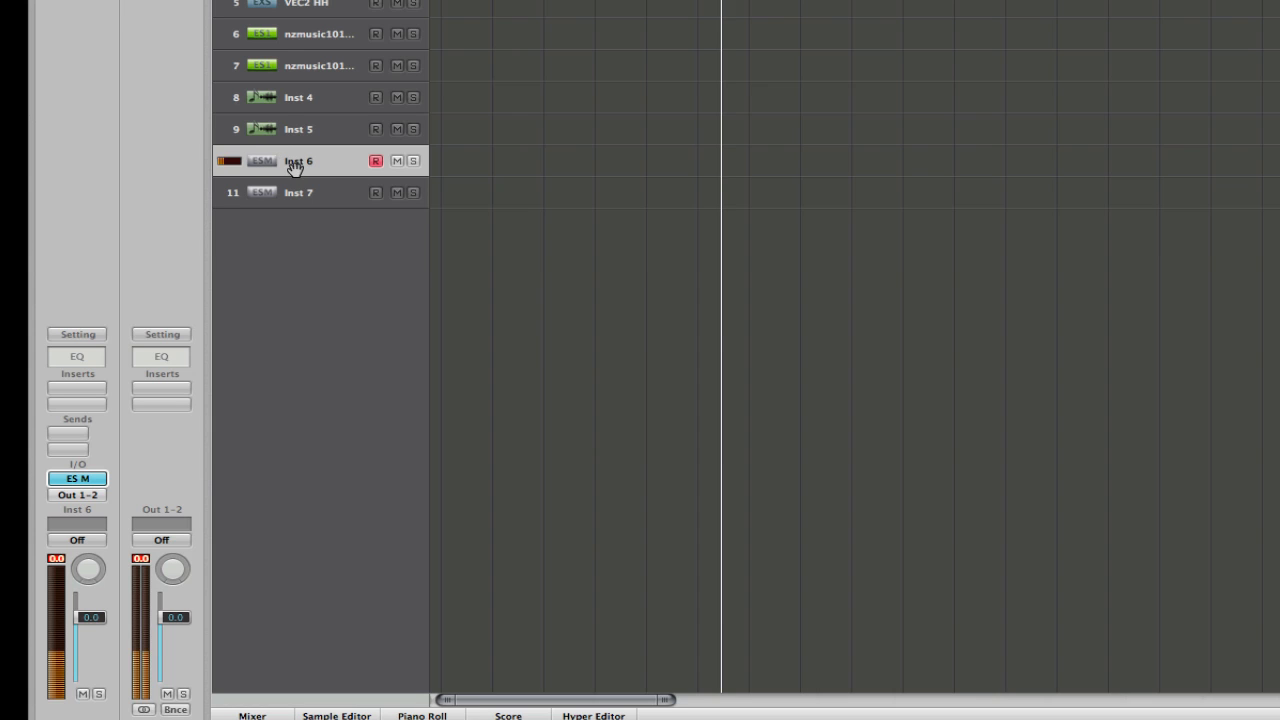
drag(94, 560, 94, 634)
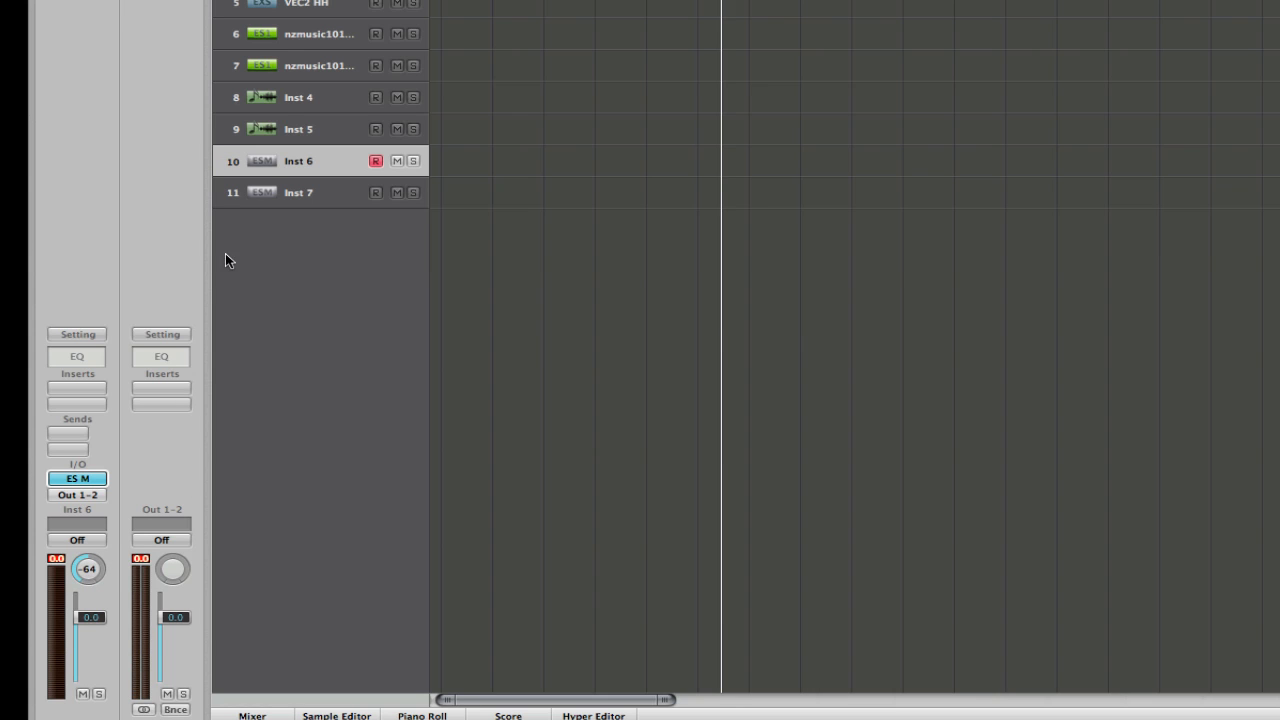
click(289, 197)
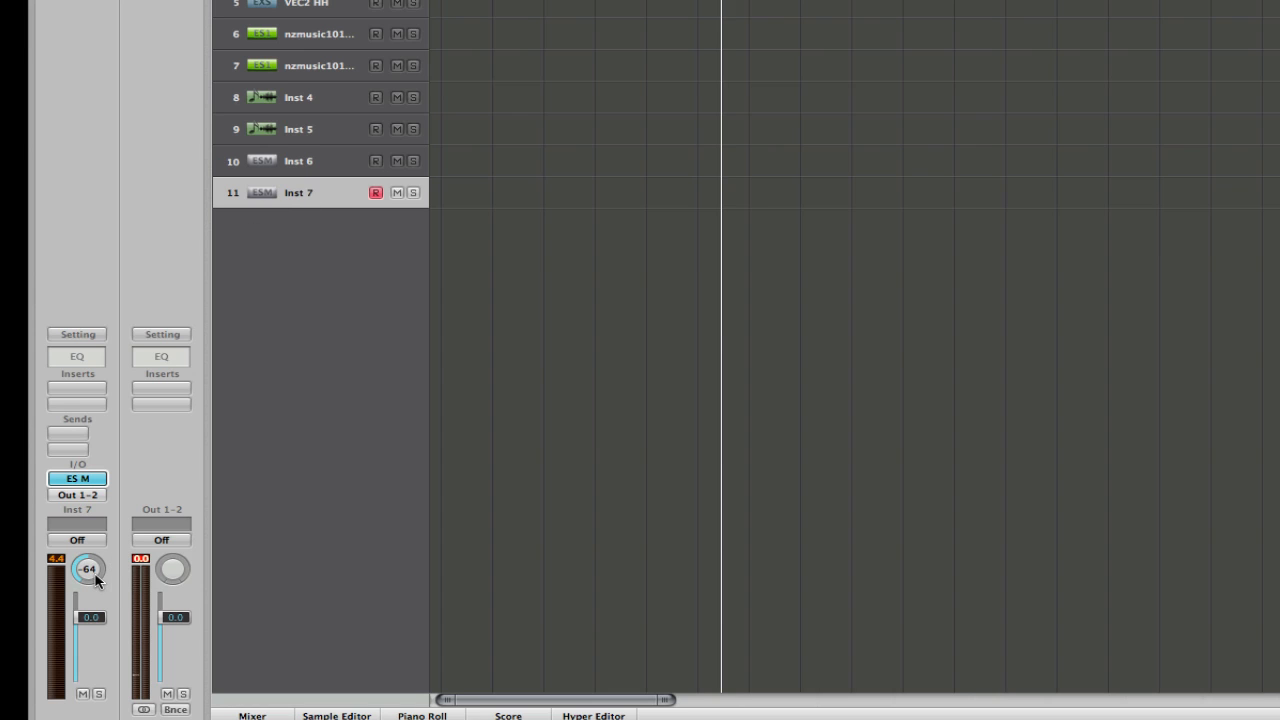
drag(93, 578, 151, 273)
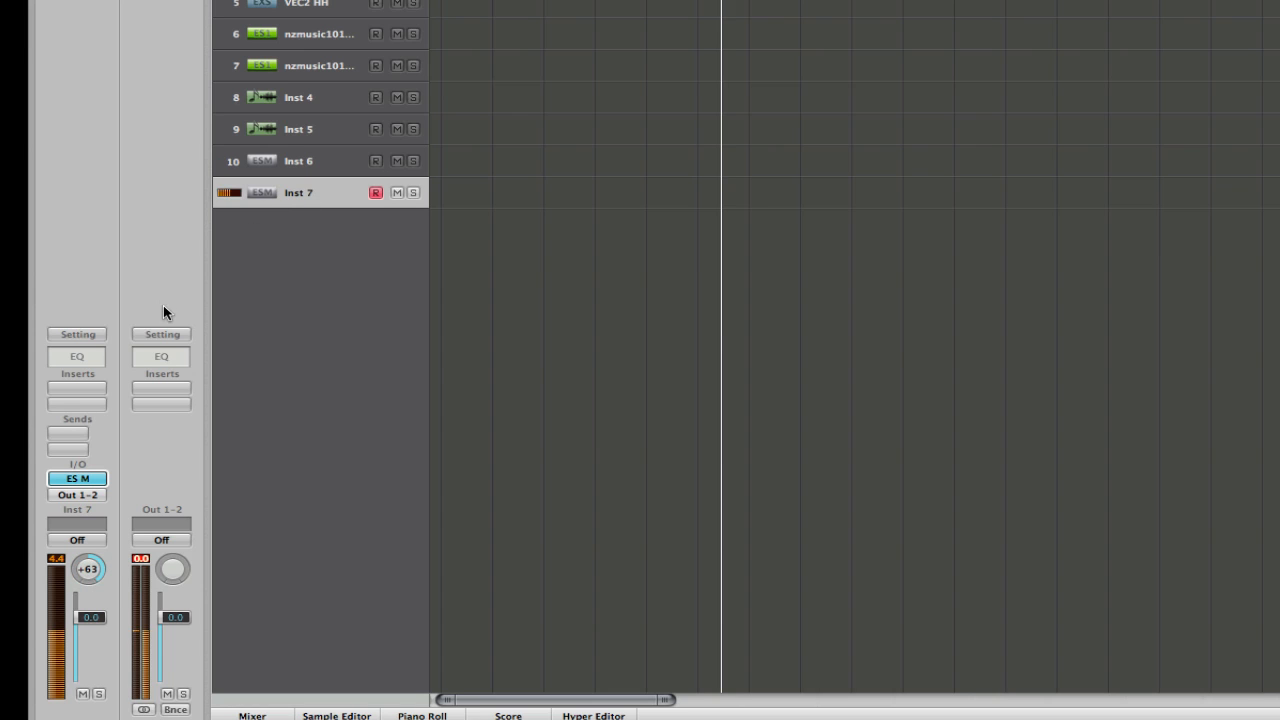
Record-enable Inst 6 together with Inst 7 so both mono synths play at once.
click(370, 161)
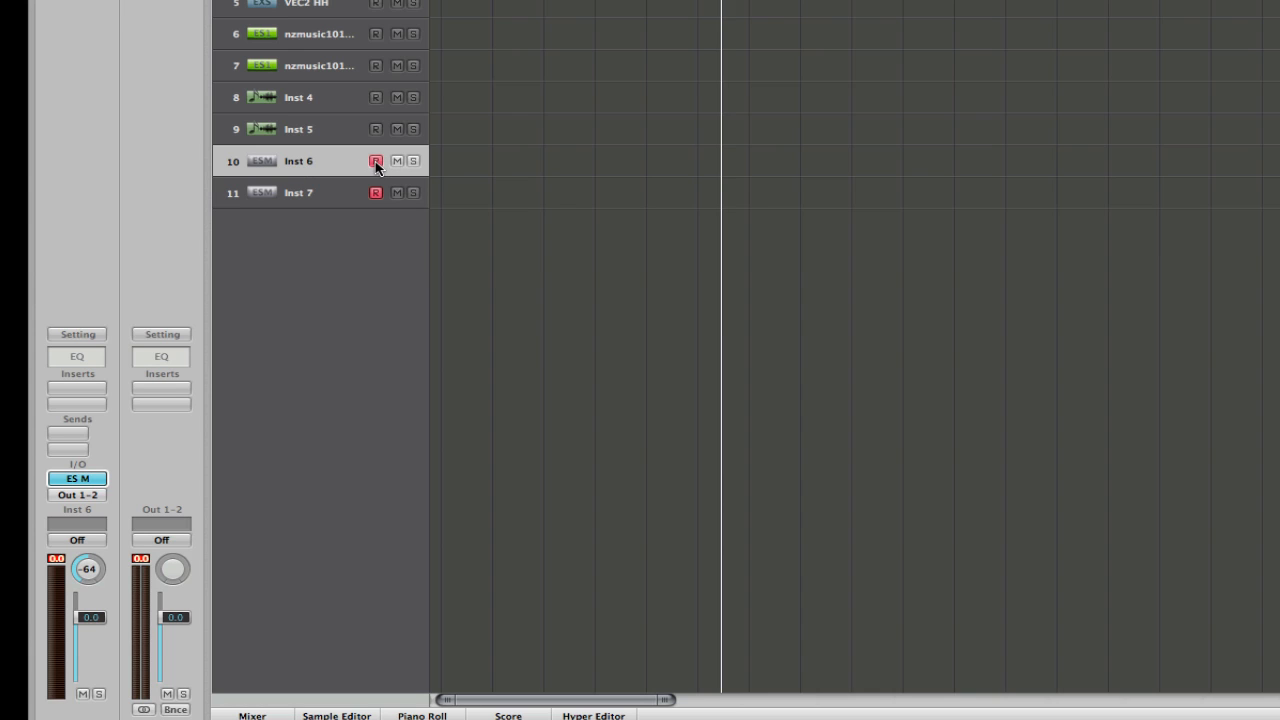
click(325, 195)
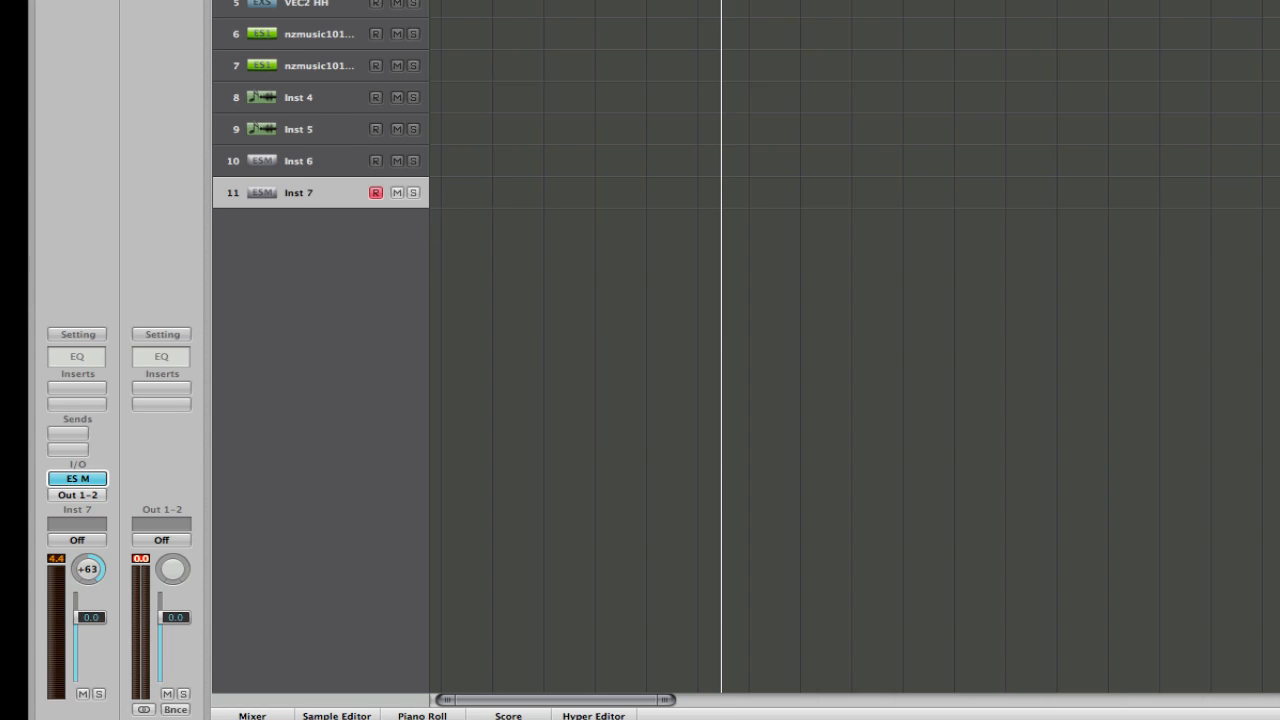
click(282, 175)
click(283, 181)
click(376, 160)
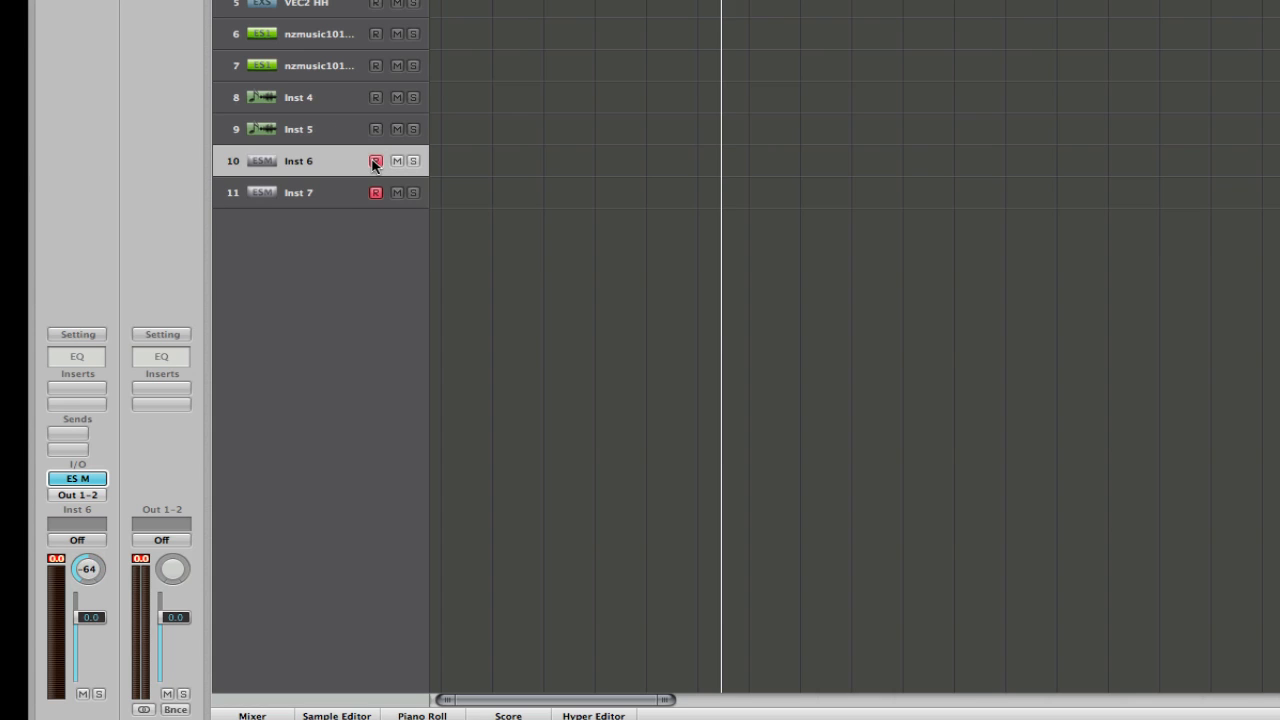
Record-enable Inst 5 and Inst 4 as well to hear all four synths layered, and disarm both again.
click(376, 129)
click(376, 97)
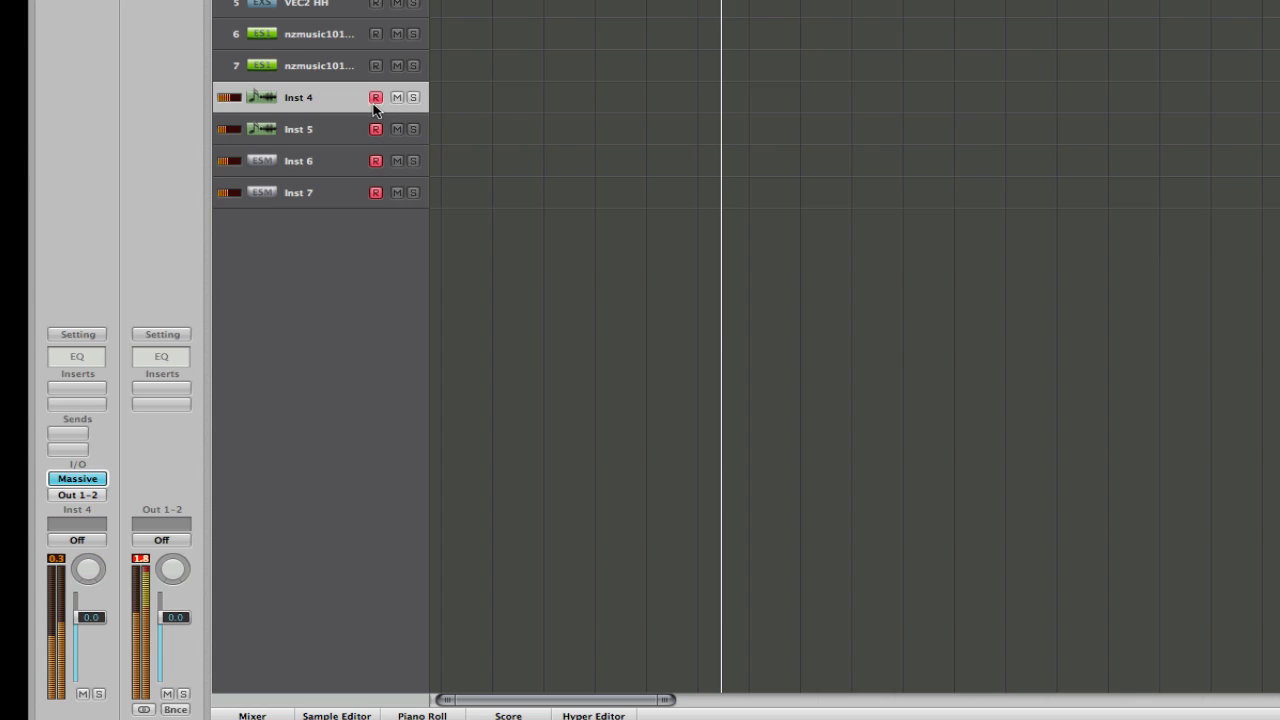
click(376, 99)
click(376, 129)
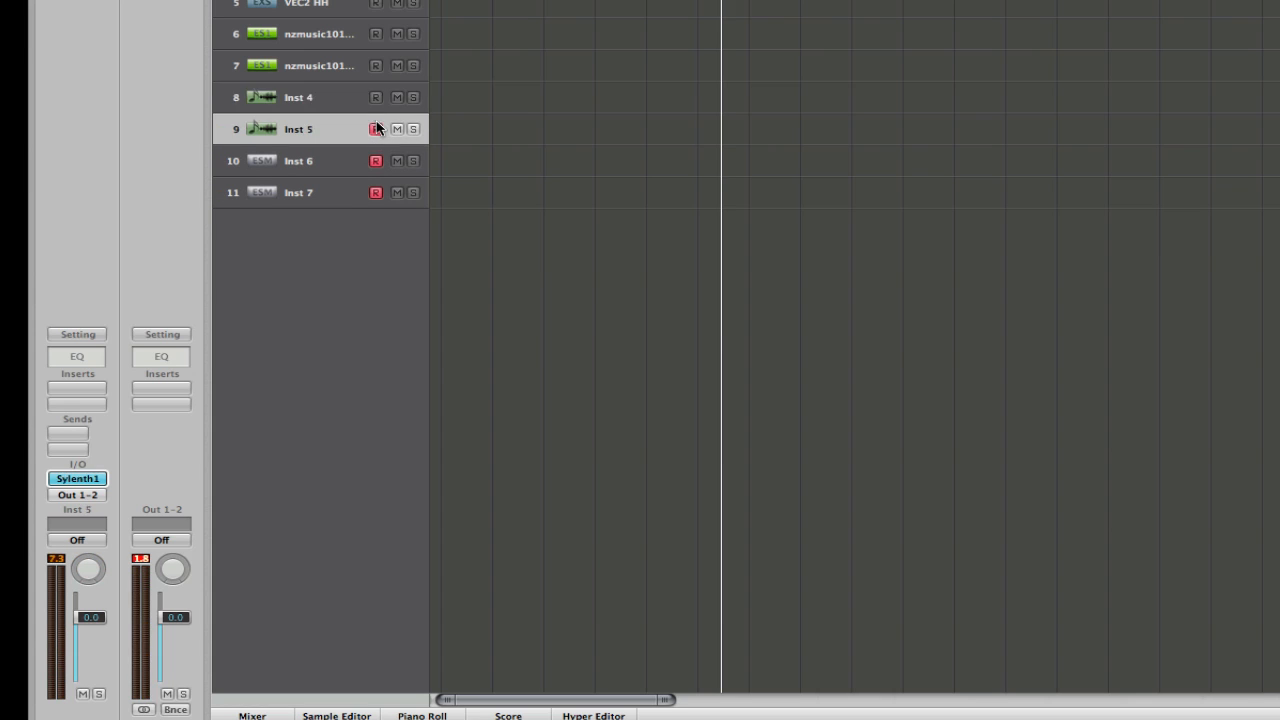
Compare Inst 6 alone with Inst 6 and Inst 7 together, leaving only Inst 6 selected and record-enabled.
click(376, 160)
click(375, 162)
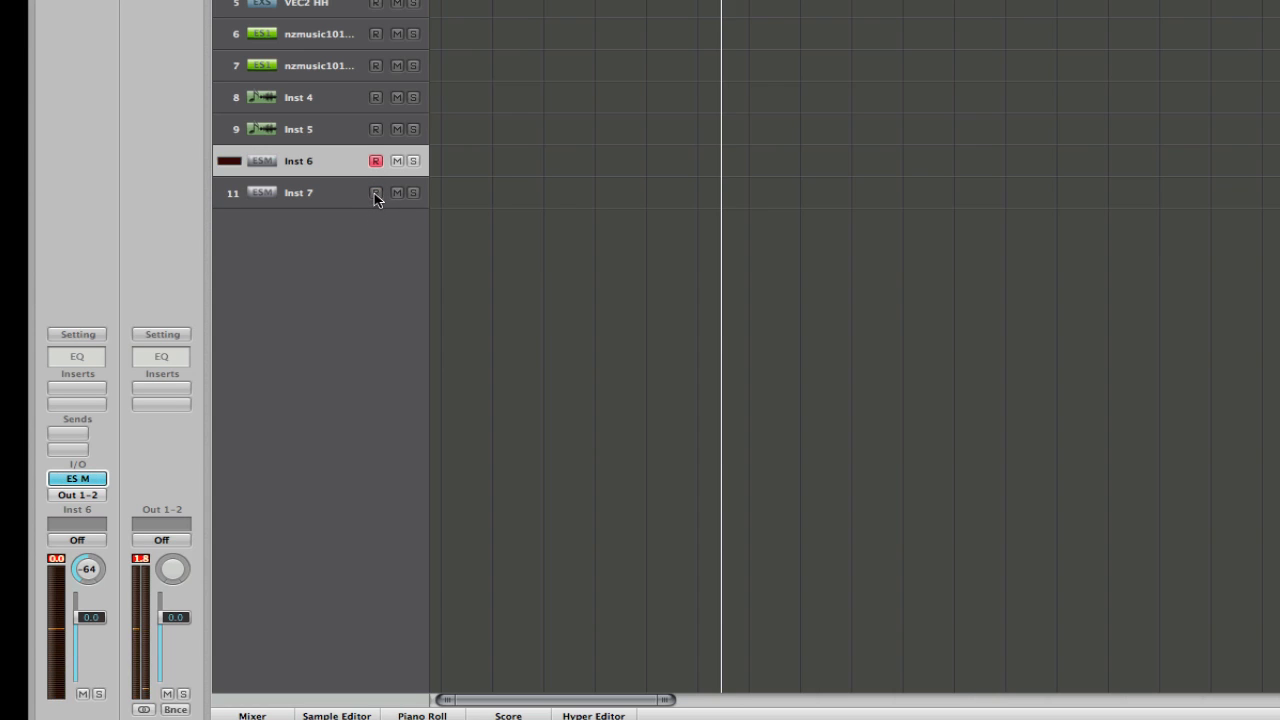
click(376, 195)
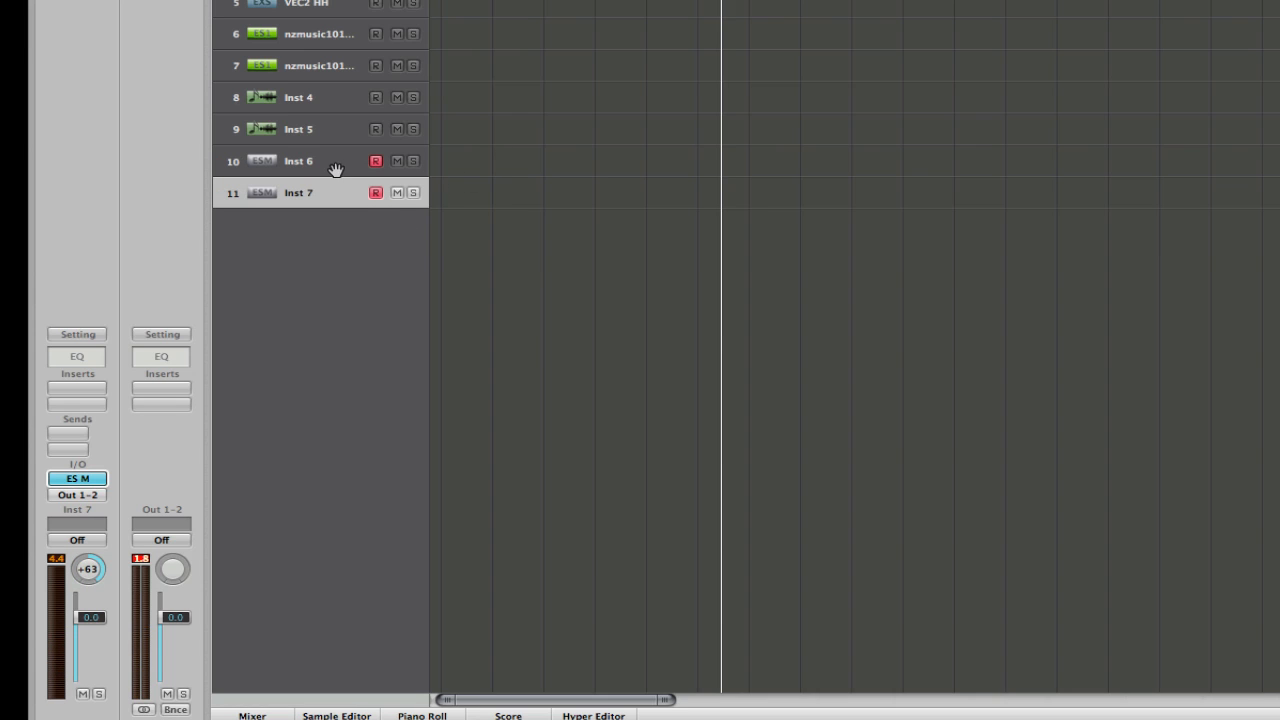
click(375, 192)
click(355, 170)
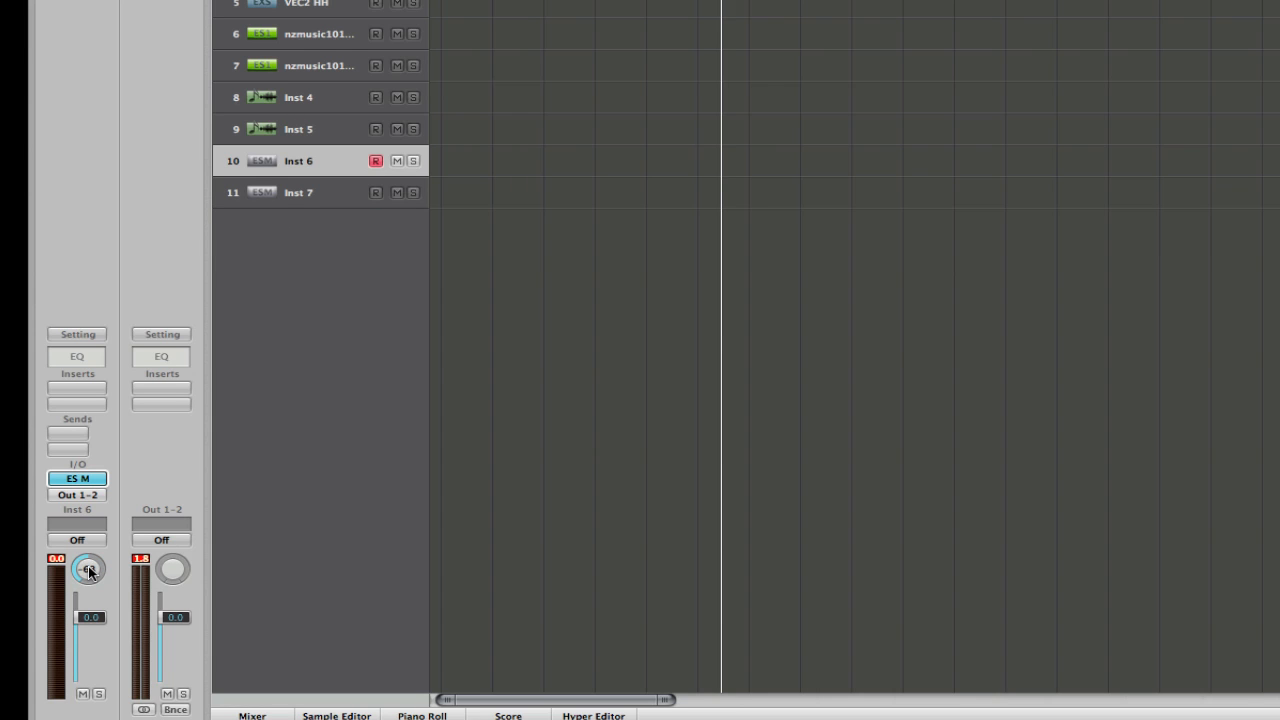
Center the Inst 6 pan and insert a Mono->Stereo Sample Delay in its first insert slot.
alt+click(89, 573)
click(72, 388)
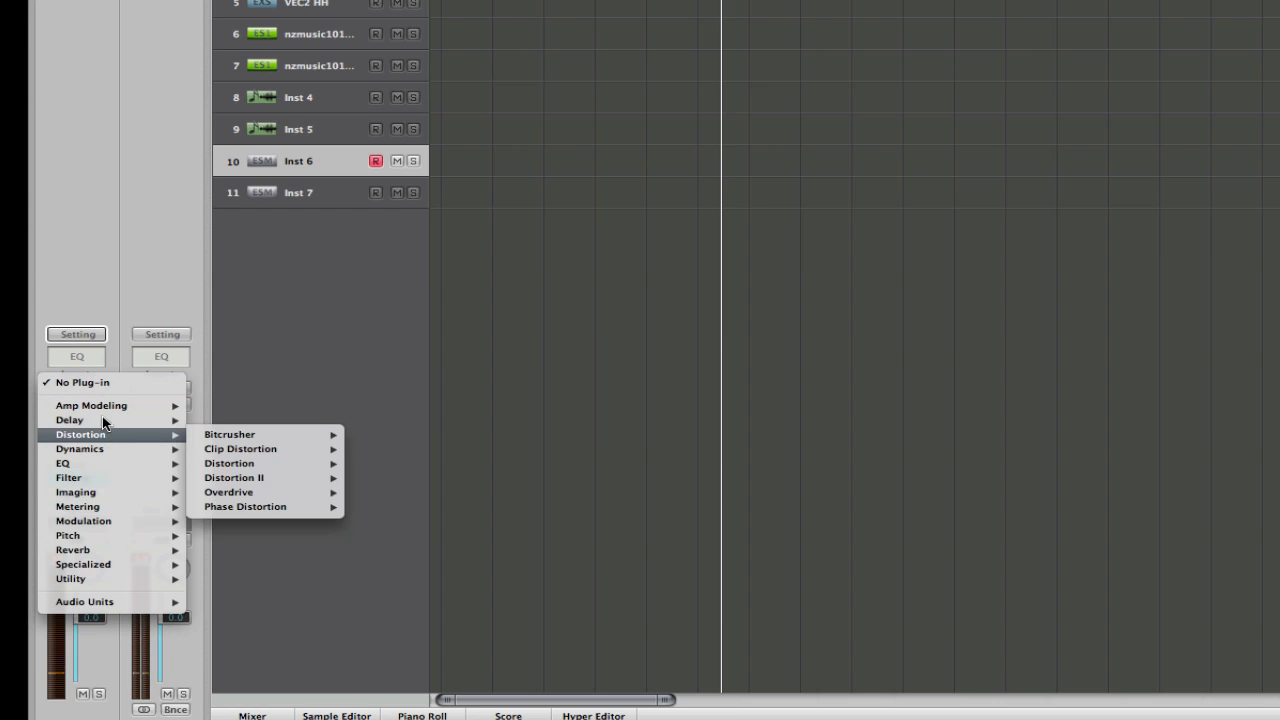
mouse_move(104, 420)
mouse_move(245, 449)
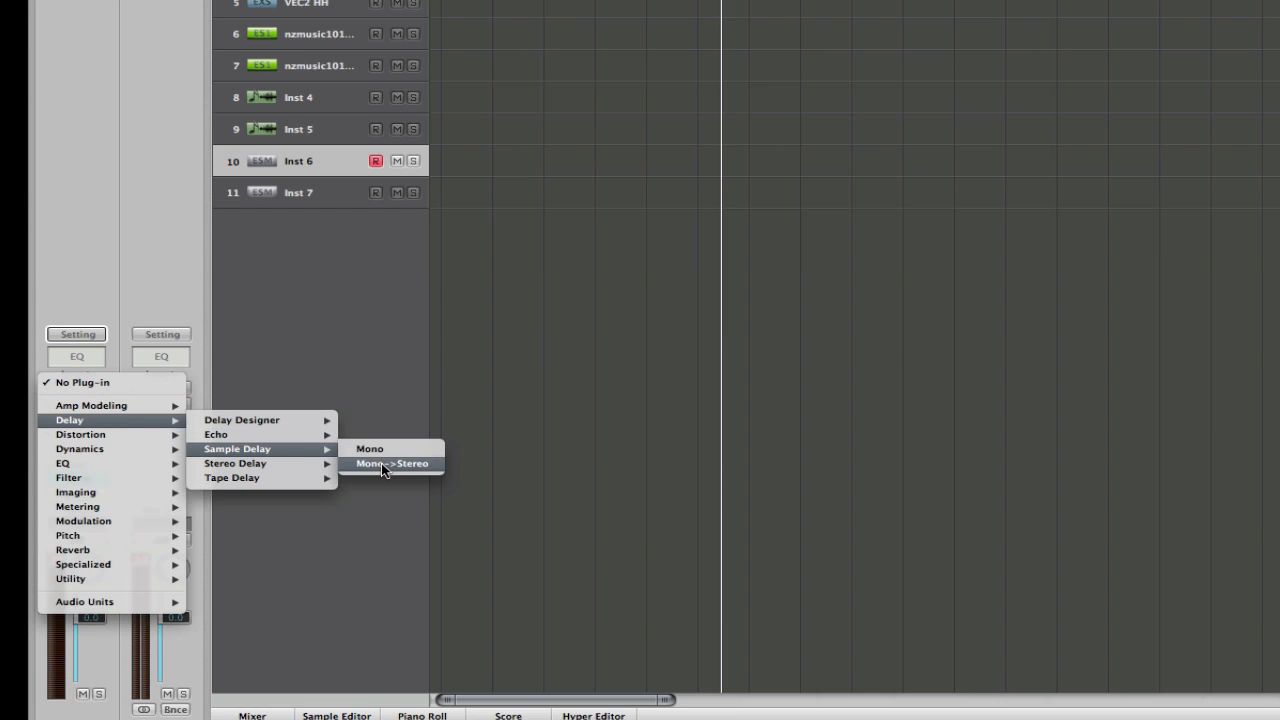
click(381, 463)
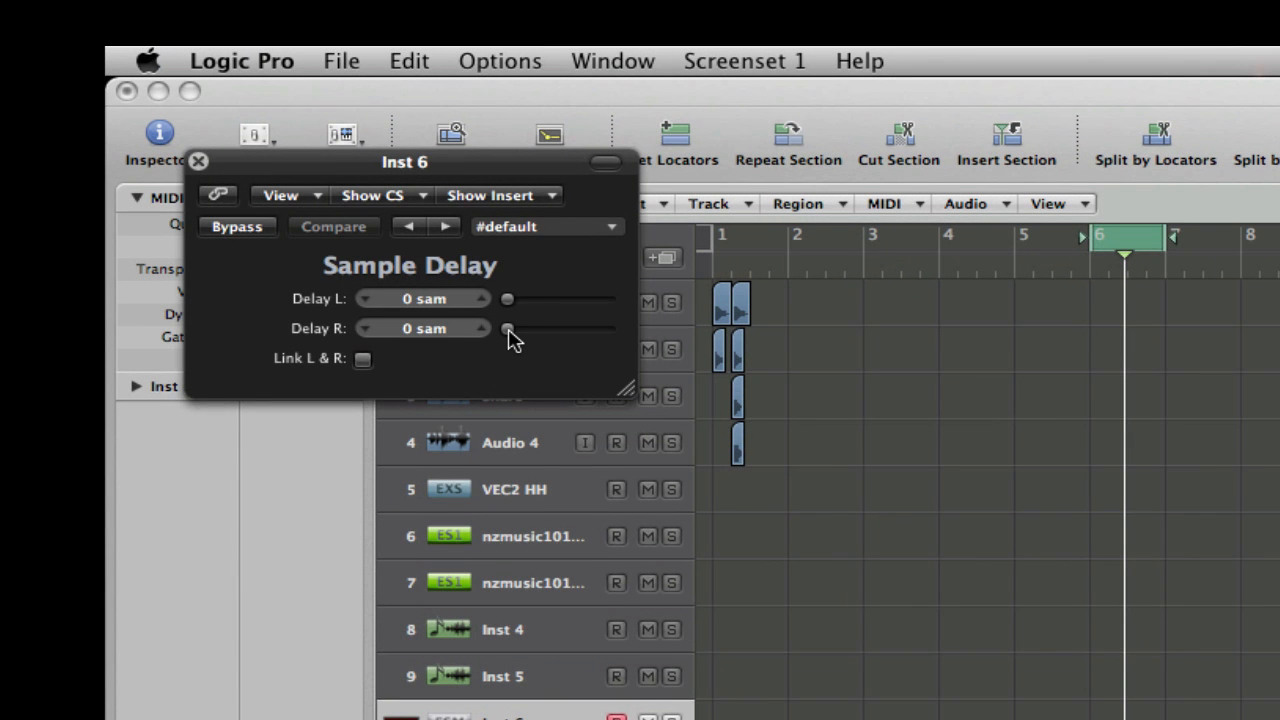
Set the Sample Delay's right delay to 513 samples and audition it with bypass switched on and off.
drag(508, 338, 516, 337)
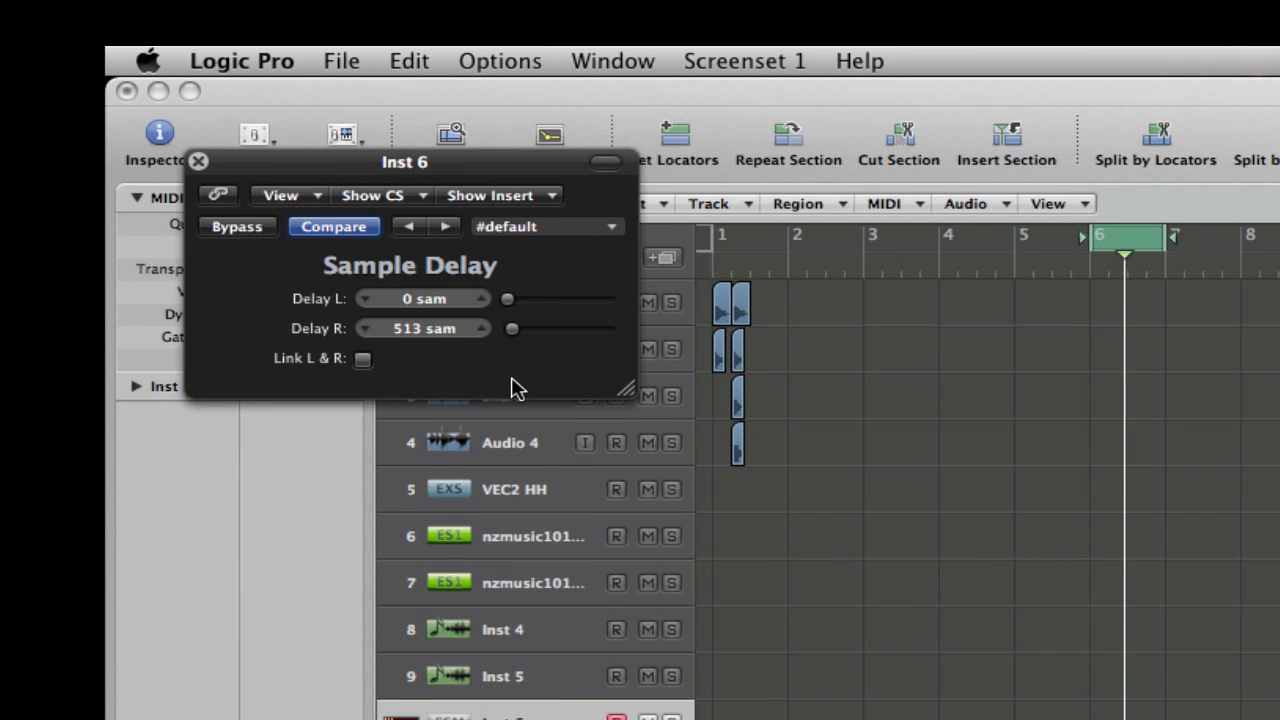
click(228, 232)
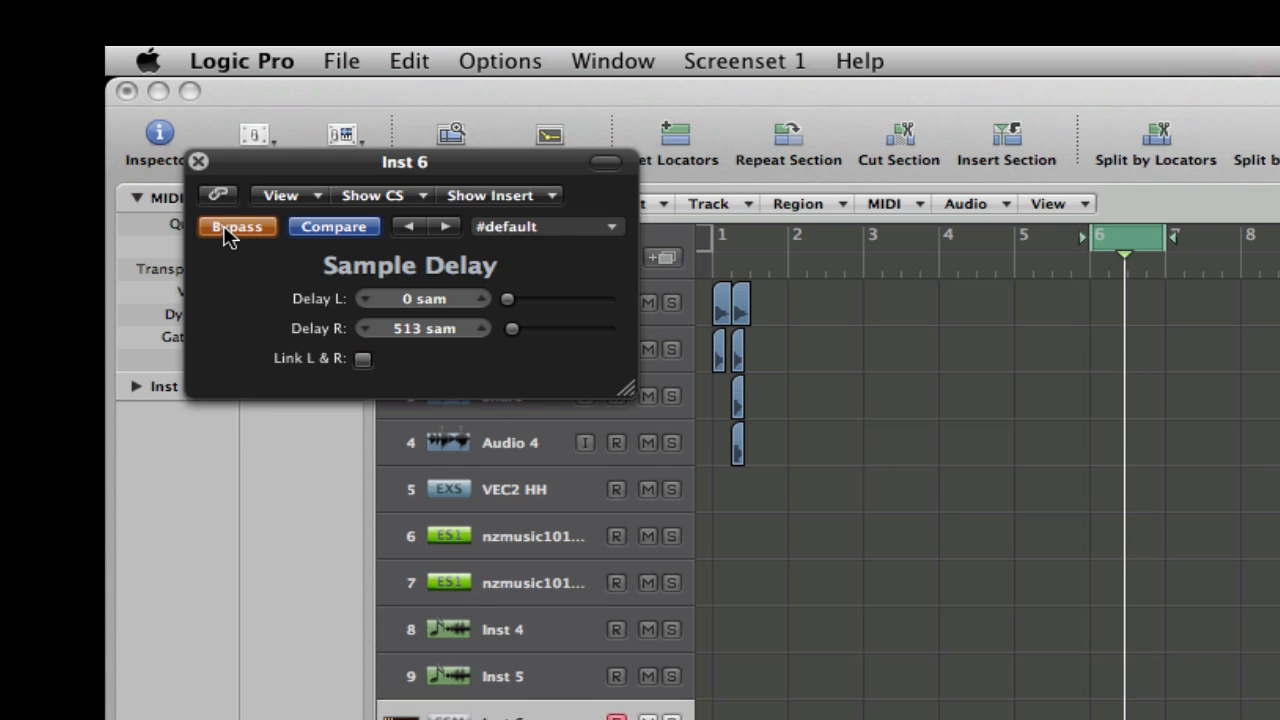
click(228, 231)
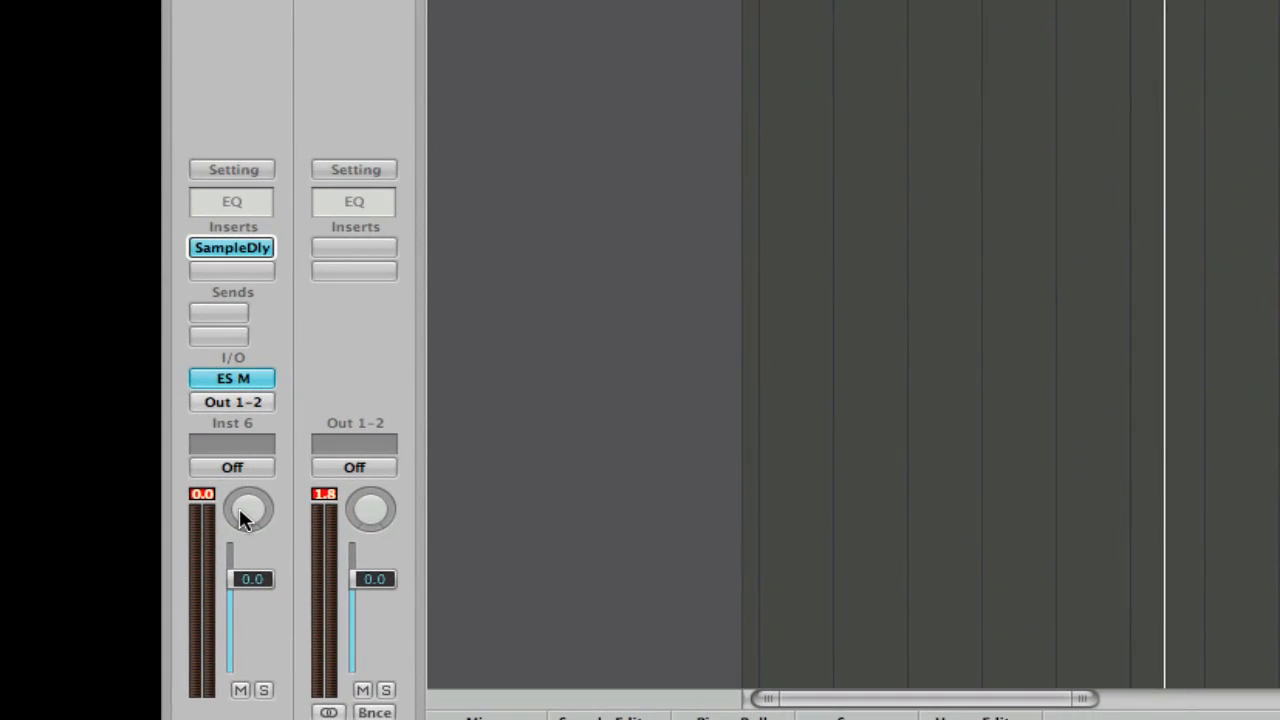
Check the centered Inst 6 pan and compare the sound again with the Sample Delay bypassed and active.
mouse_move(246, 517)
mouse_down()
mouse_move(246, 568)
mouse_move(246, 523)
mouse_up()
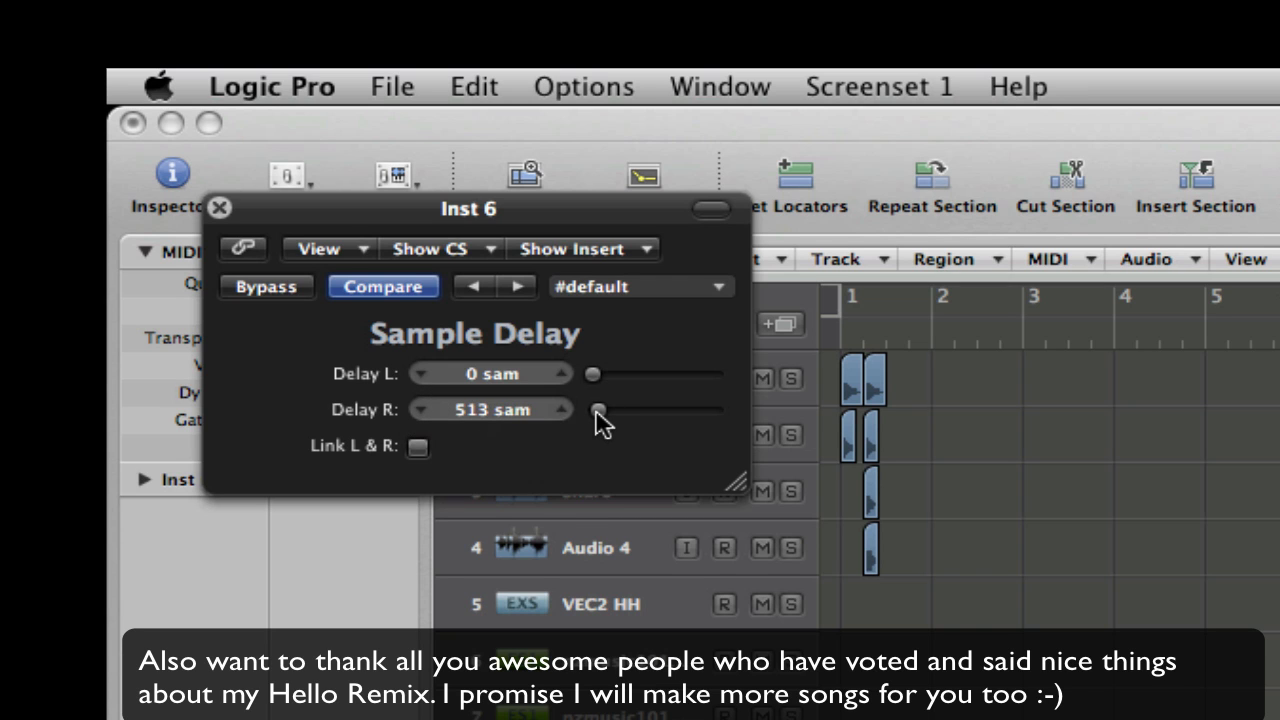
mouse_move(597, 411)
mouse_down()
mouse_move(707, 412)
mouse_move(603, 431)
mouse_move(574, 454)
mouse_move(586, 417)
mouse_move(609, 417)
mouse_move(598, 411)
mouse_up()
click(240, 286)
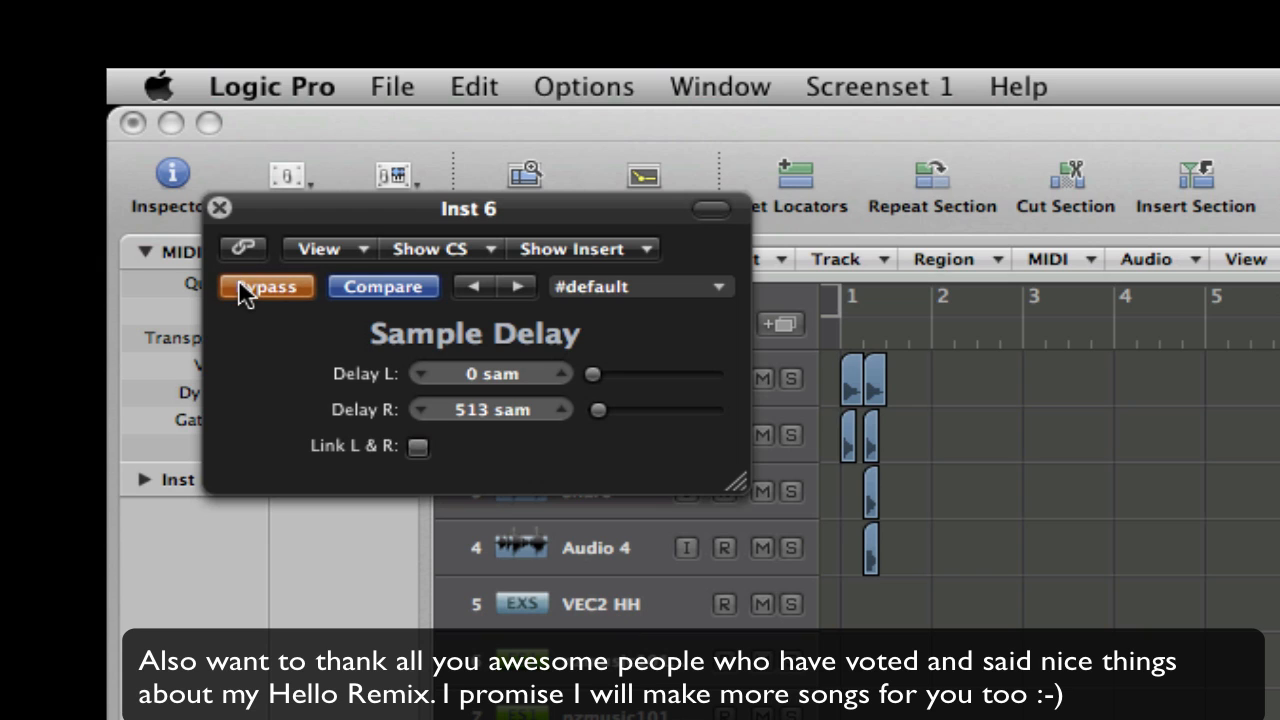
click(240, 284)
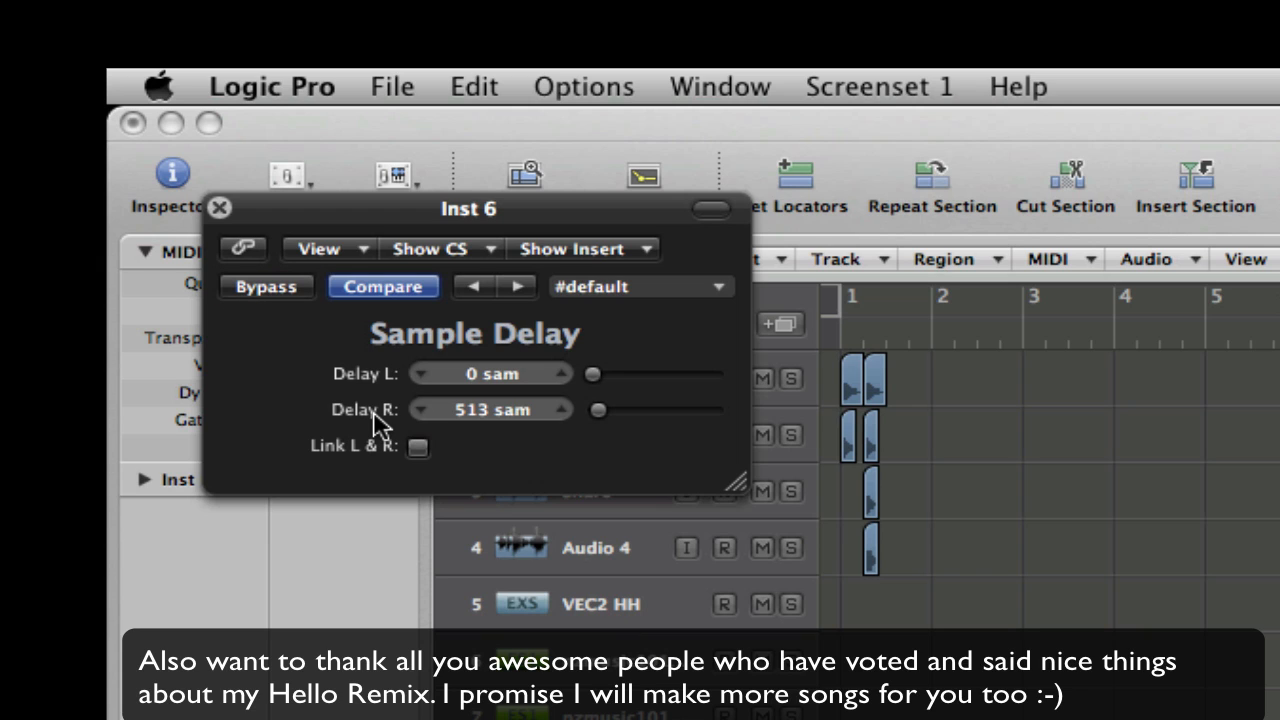